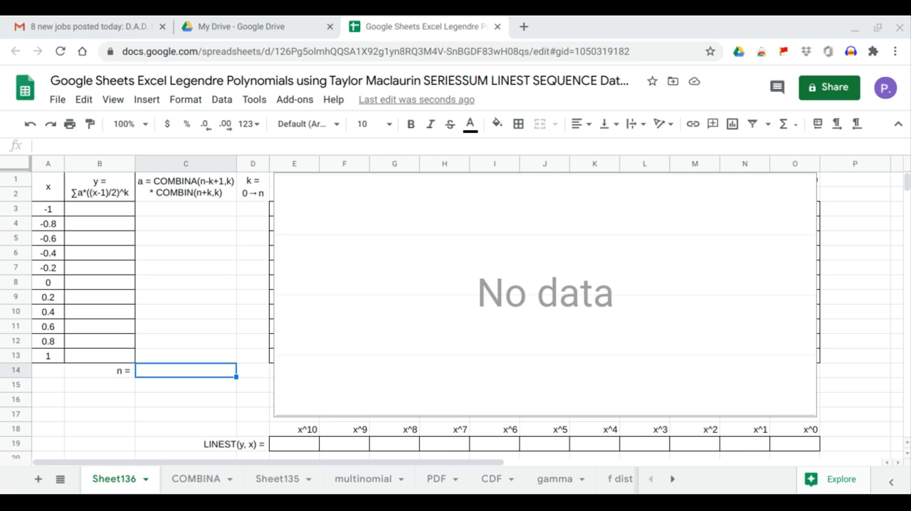
left_click(339, 335)
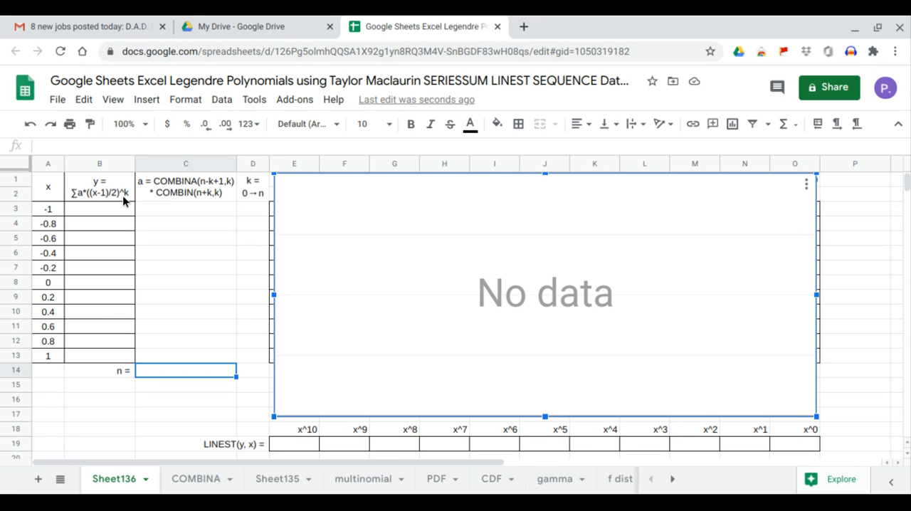
left_click(248, 208)
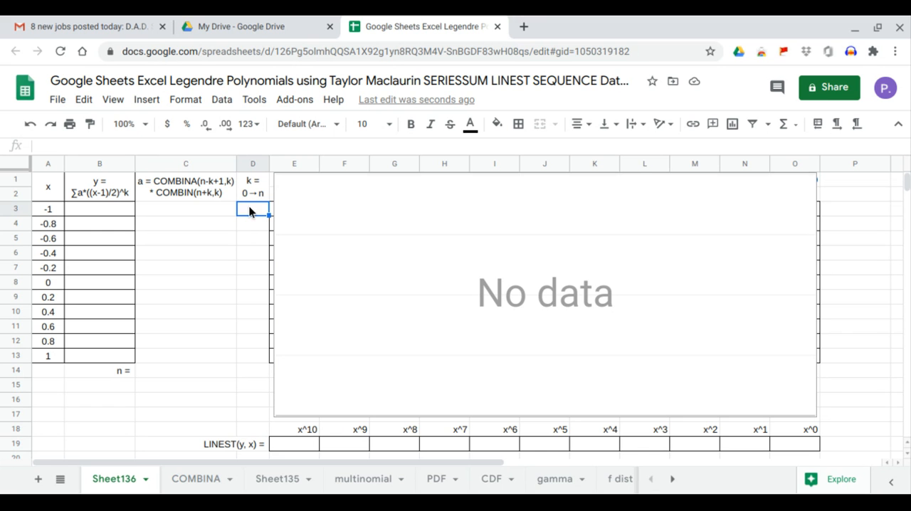
Add data validation to cell C14 as a dropdown list of the items 0,1,2,3,4,5,6,7,8,9,10, and check its choices
left_click(186, 370)
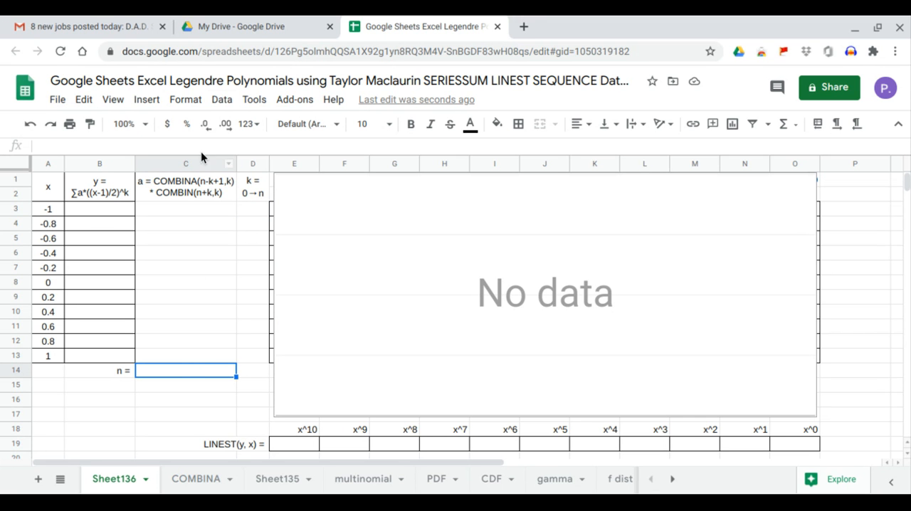
left_click(221, 99)
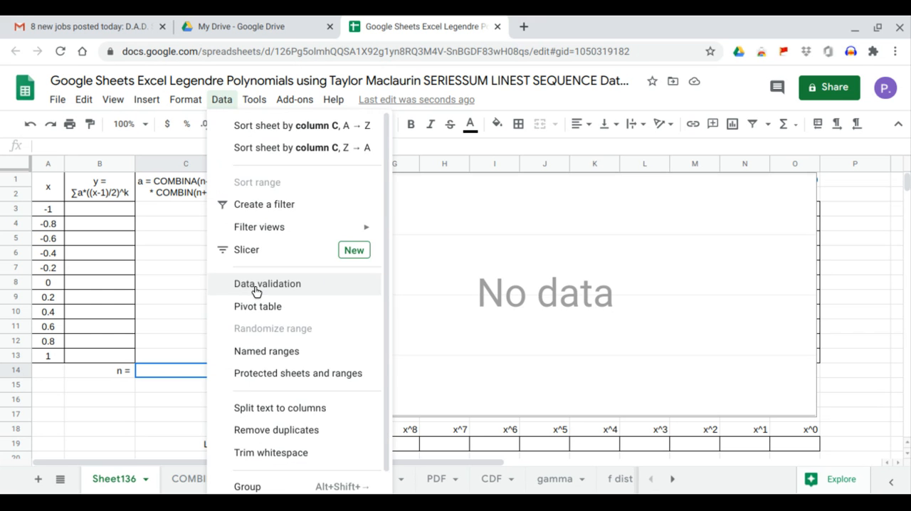
left_click(254, 288)
left_click(420, 255)
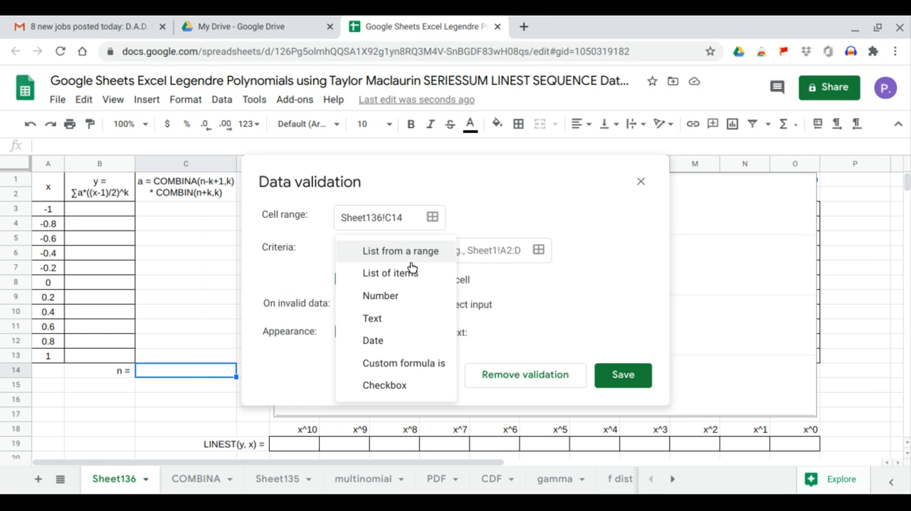
left_click(407, 269)
left_click(445, 250)
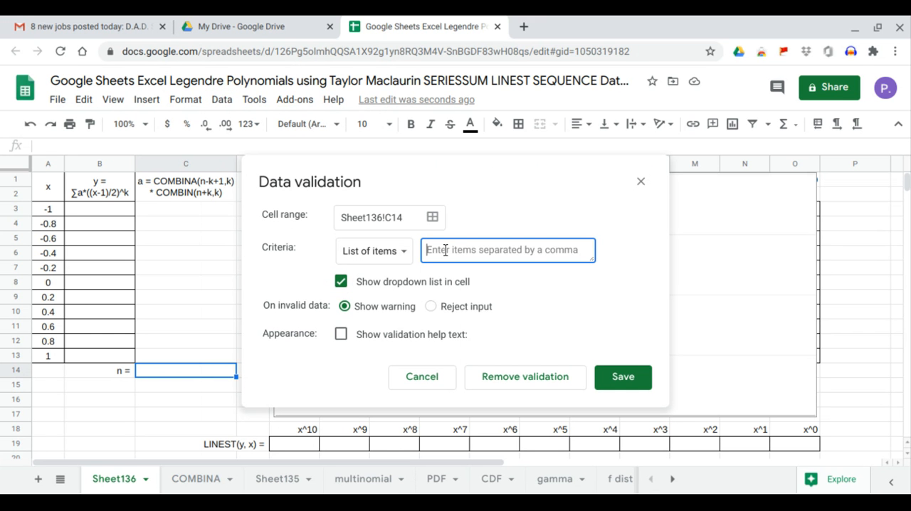
type("0,1,2,3,4,5,6,7,8,9,10")
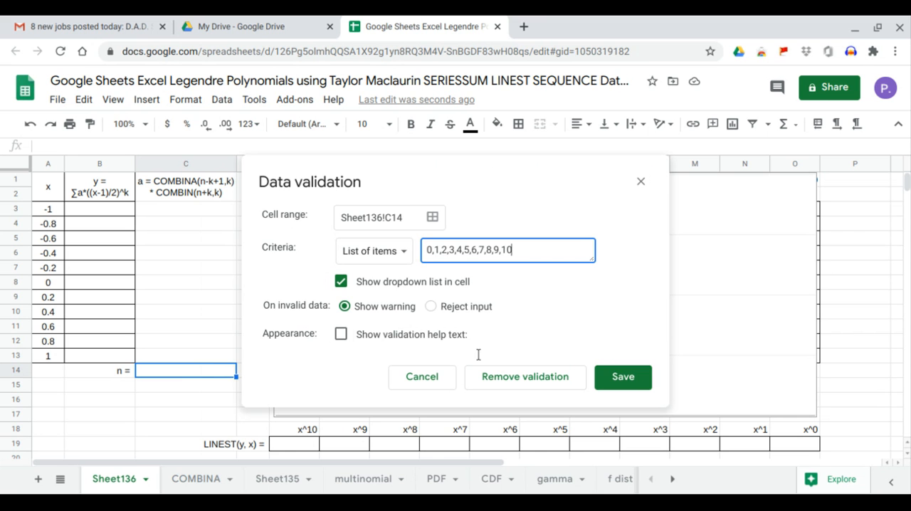
left_click(617, 376)
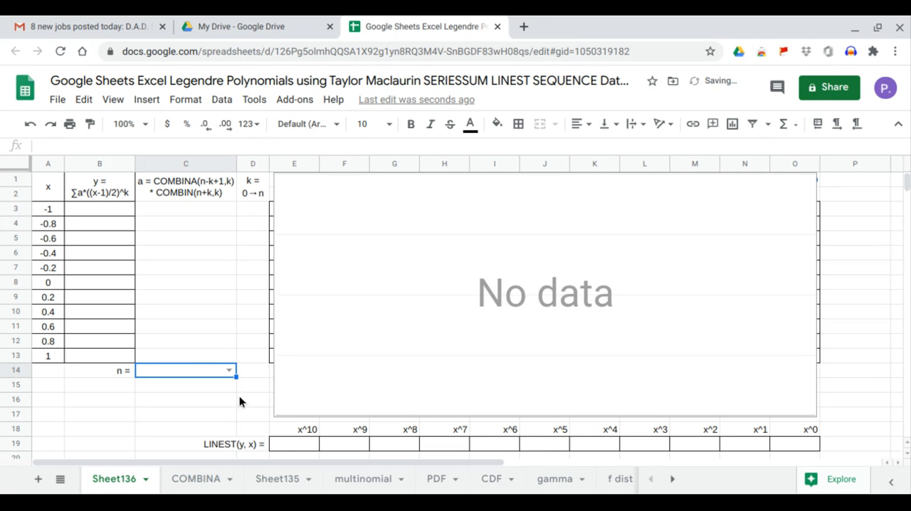
left_click(229, 370)
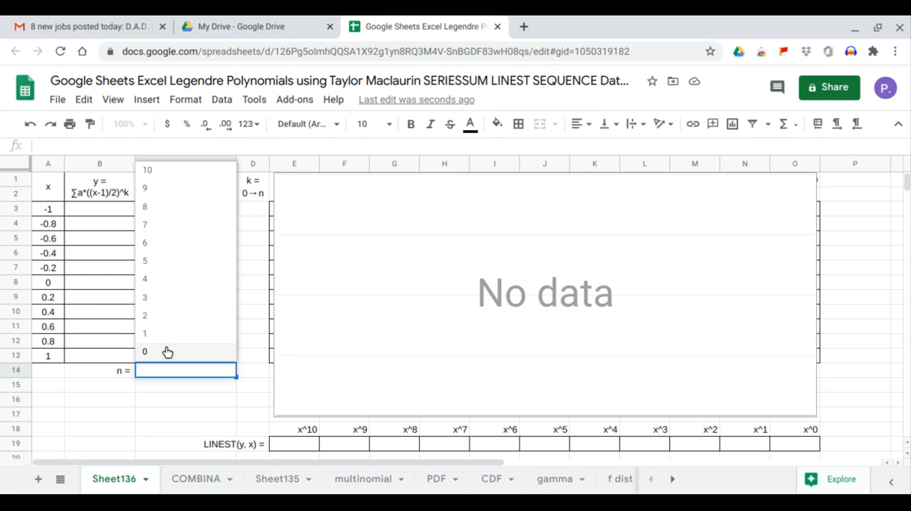
left_click_drag(150, 393, 151, 390)
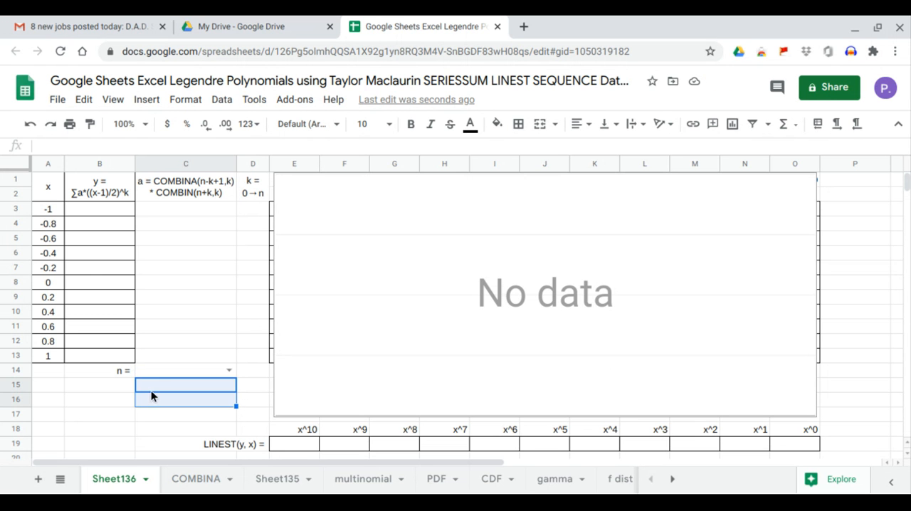
left_click(207, 375)
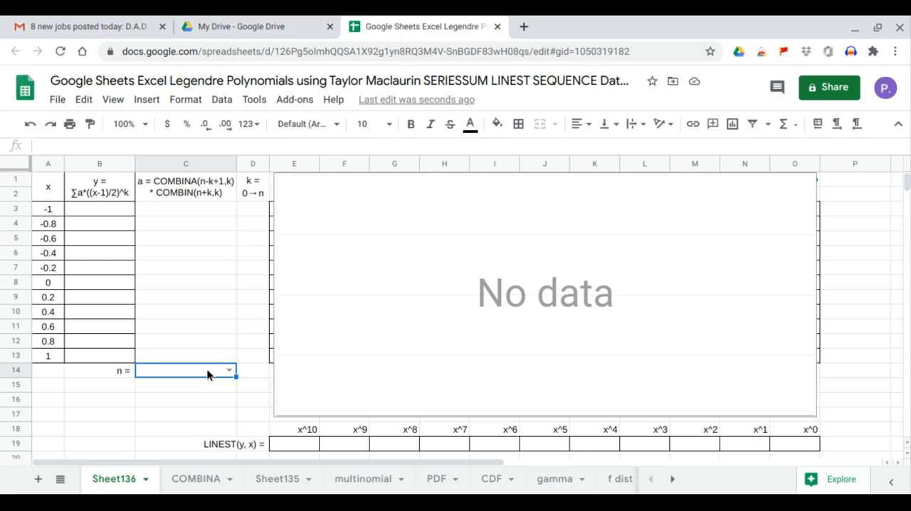
Fill the k column from D3 with the formula =SEQUENCE(C14+1,1,0,1)
left_click(252, 206)
type("=")
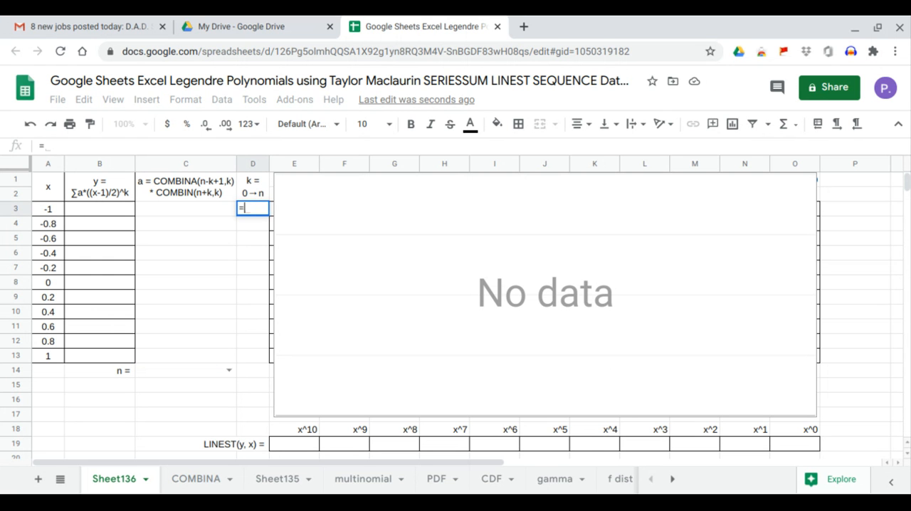
type("seq")
key("Tab")
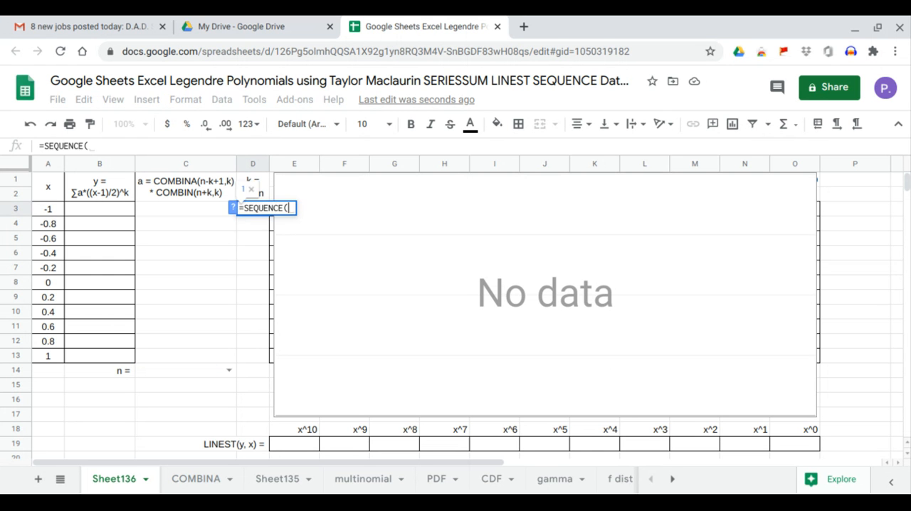
left_click(191, 367)
type("+1,")
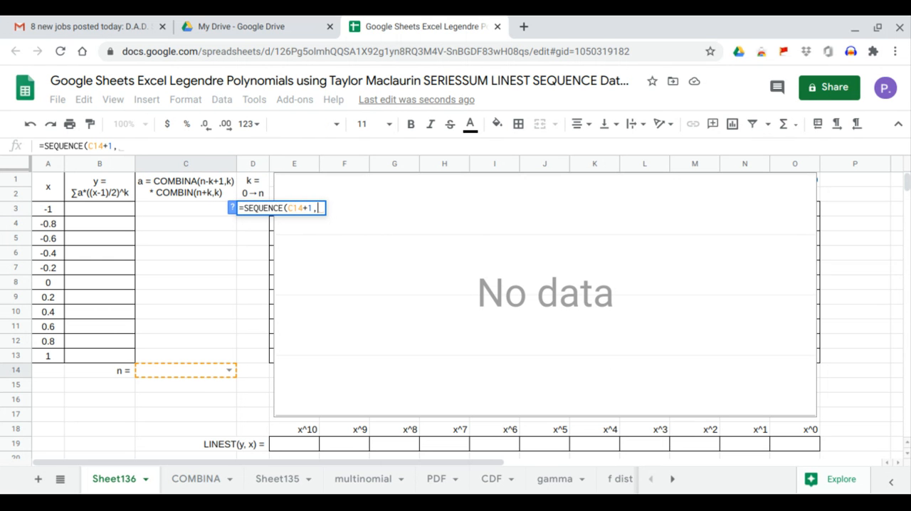
type("1,0")
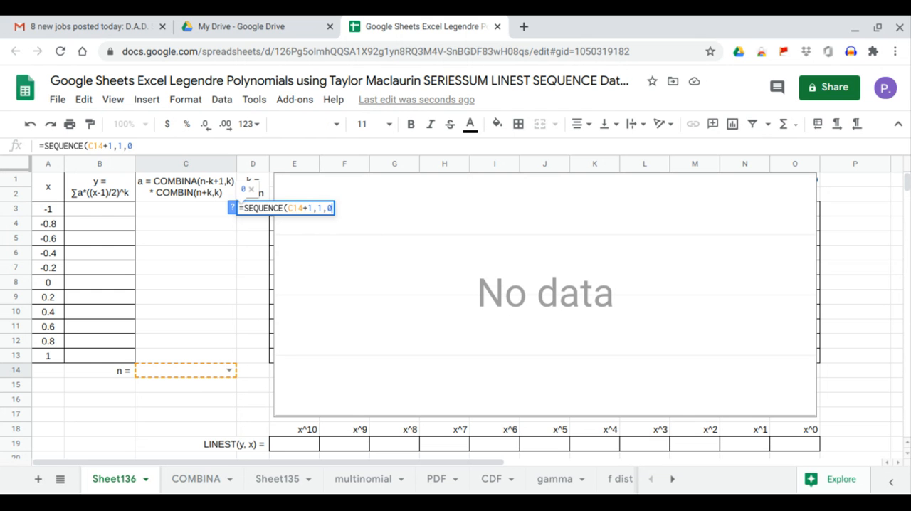
type(",1")
key("Return")
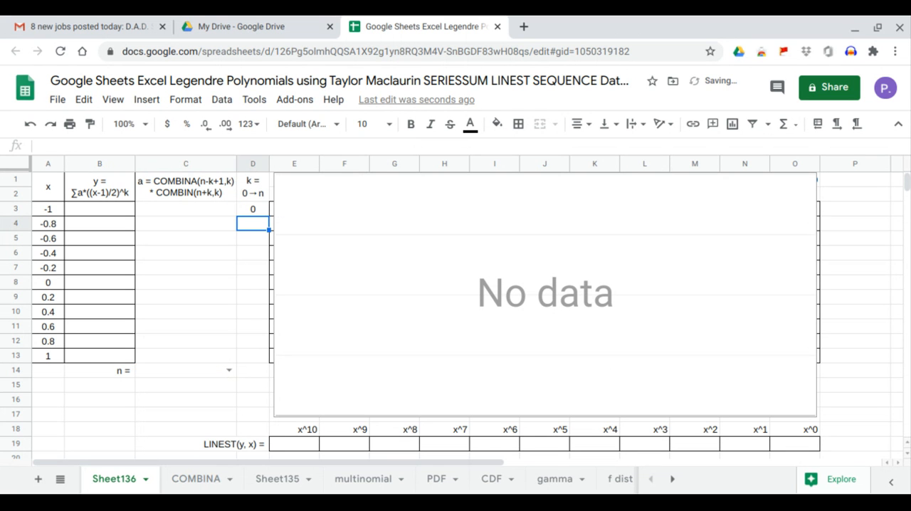
Try n in cell C14 at 0, 1, 2 and 3 in turn, and leave it set to 4
left_click(229, 370)
left_click(212, 349)
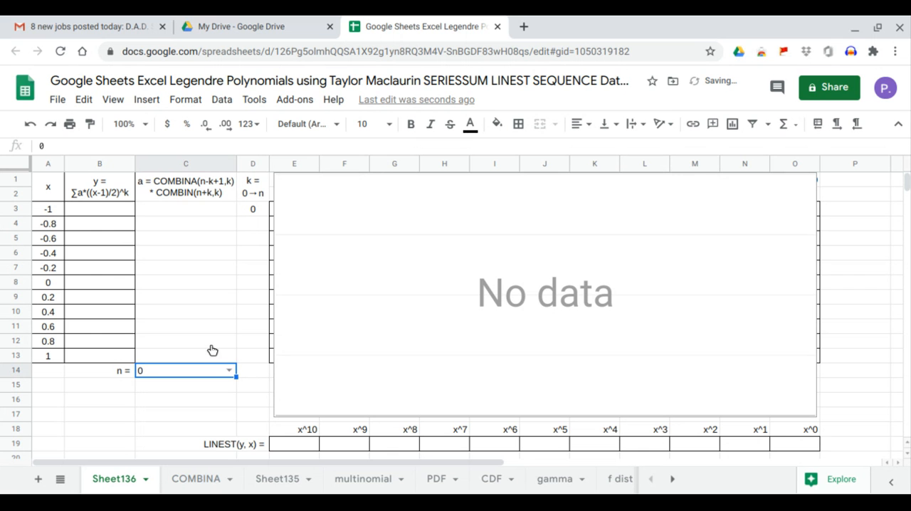
left_click(229, 371)
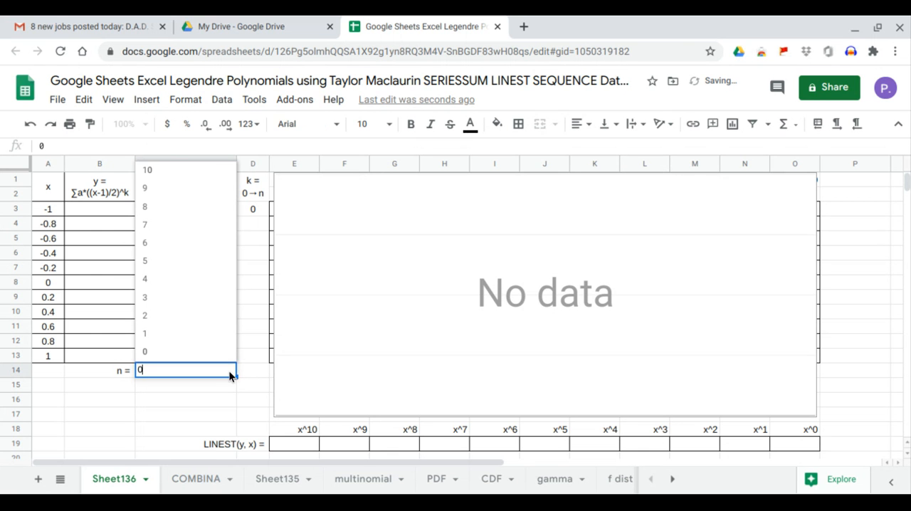
left_click(217, 335)
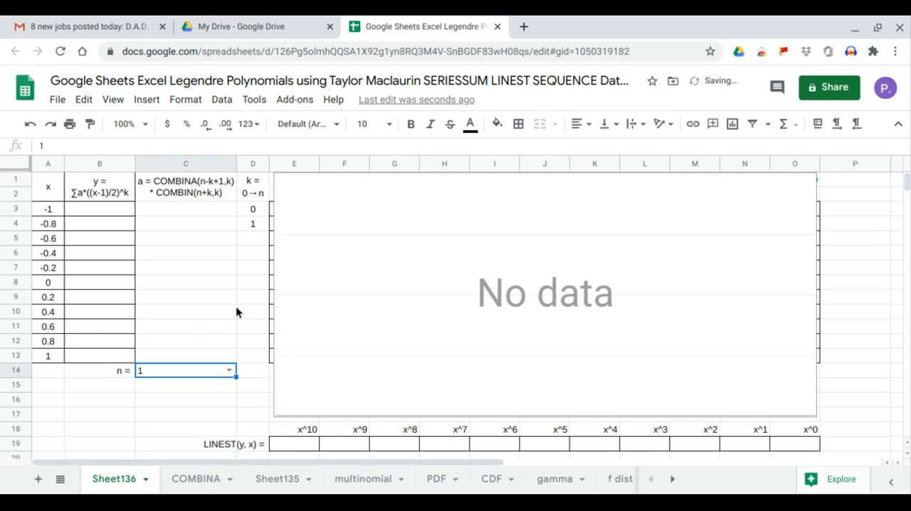
left_click(229, 370)
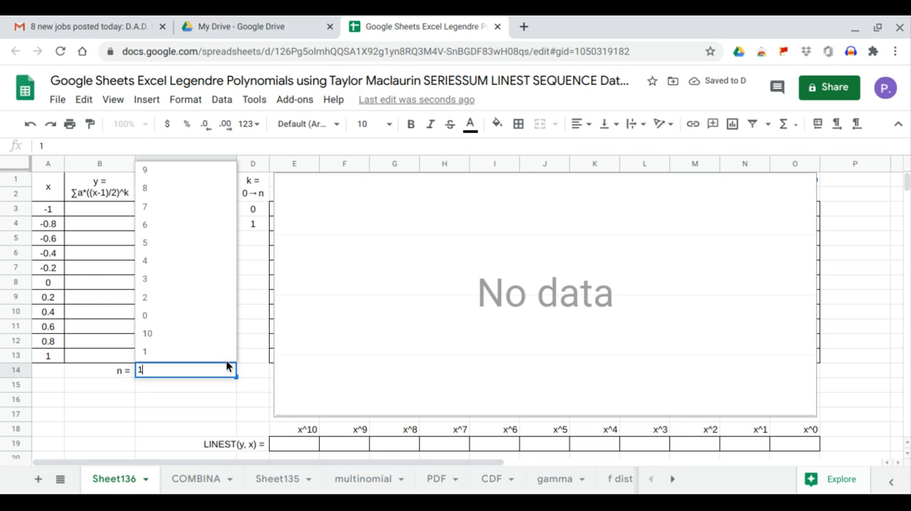
left_click(208, 307)
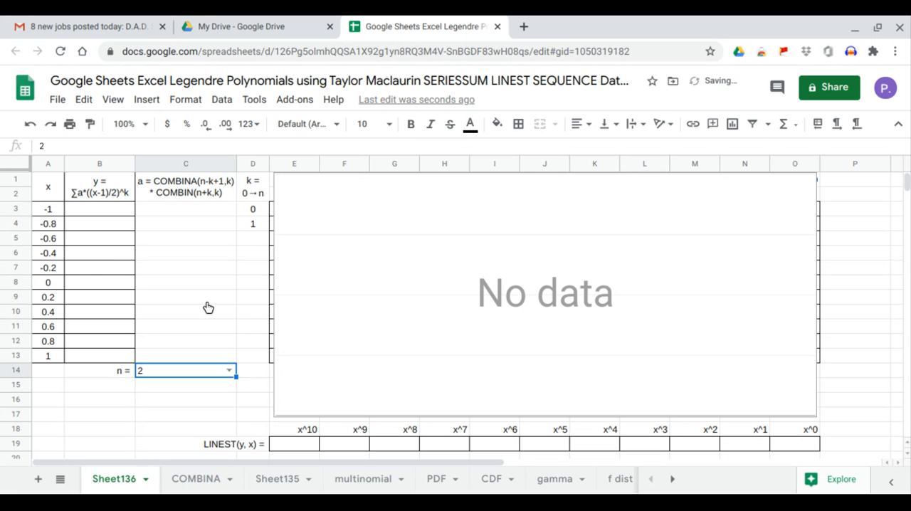
left_click(229, 371)
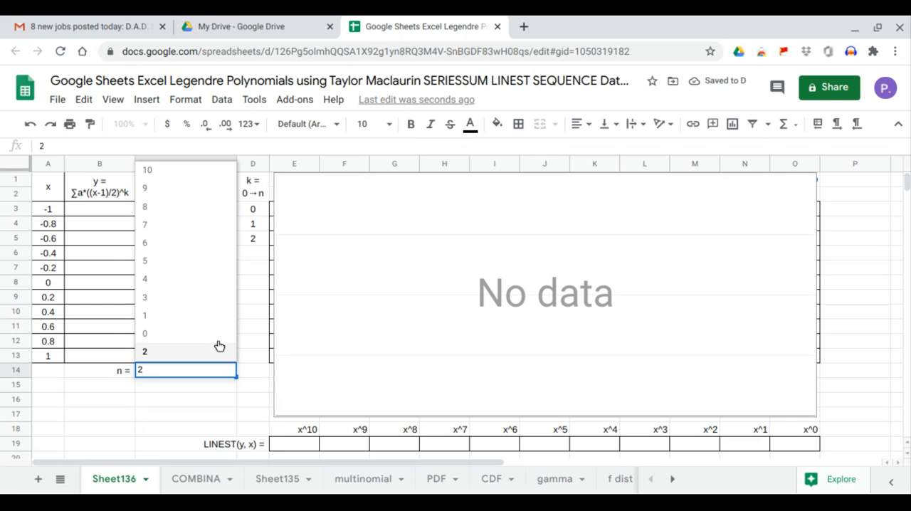
left_click(210, 306)
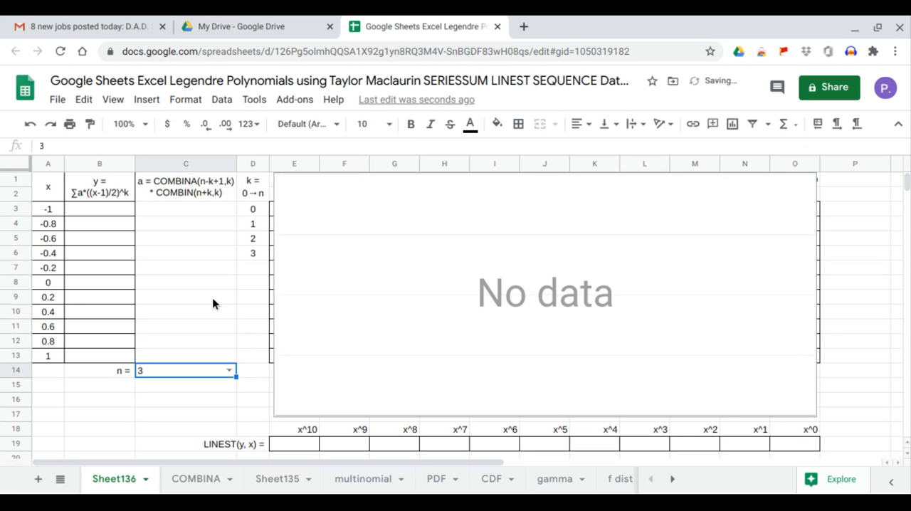
left_click(230, 371)
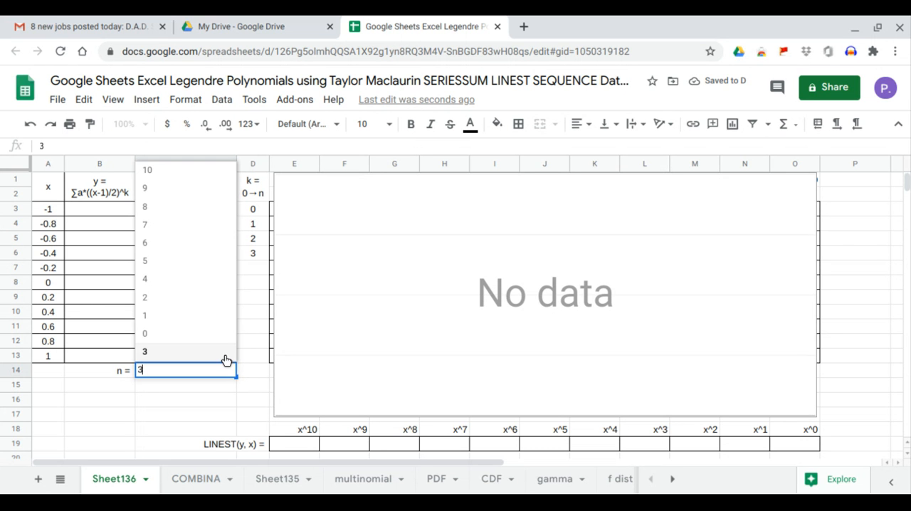
left_click(212, 288)
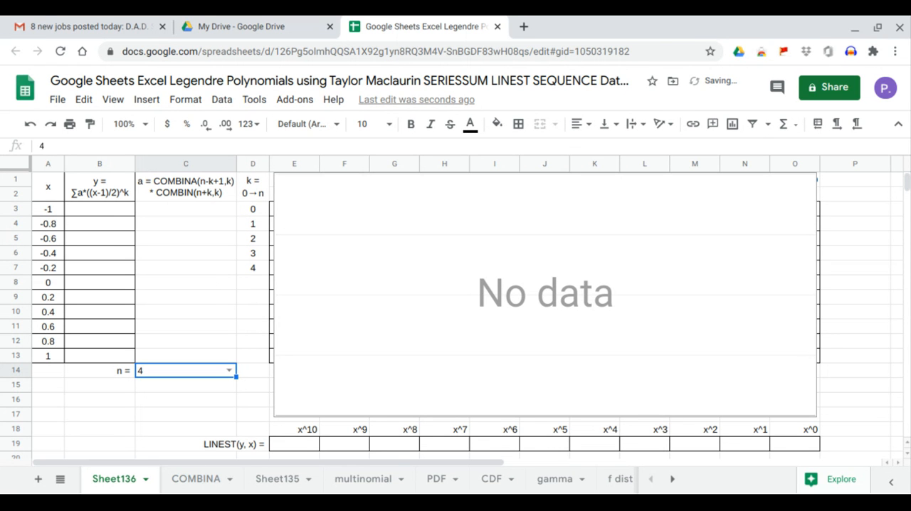
Fill the y column from B3 with =ARRAYFORMULA(SERIESSUM((A3:A13-1)/2,0,1,C3:C13))
left_click(109, 214)
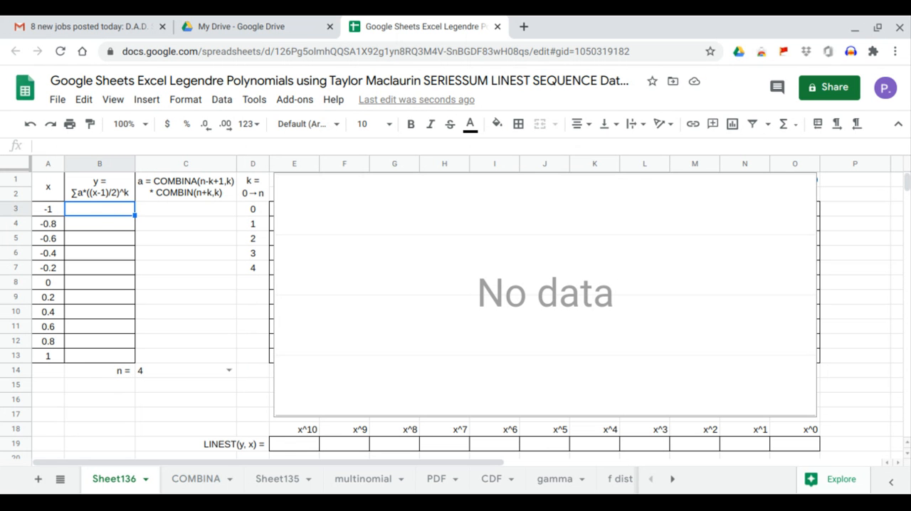
type("=")
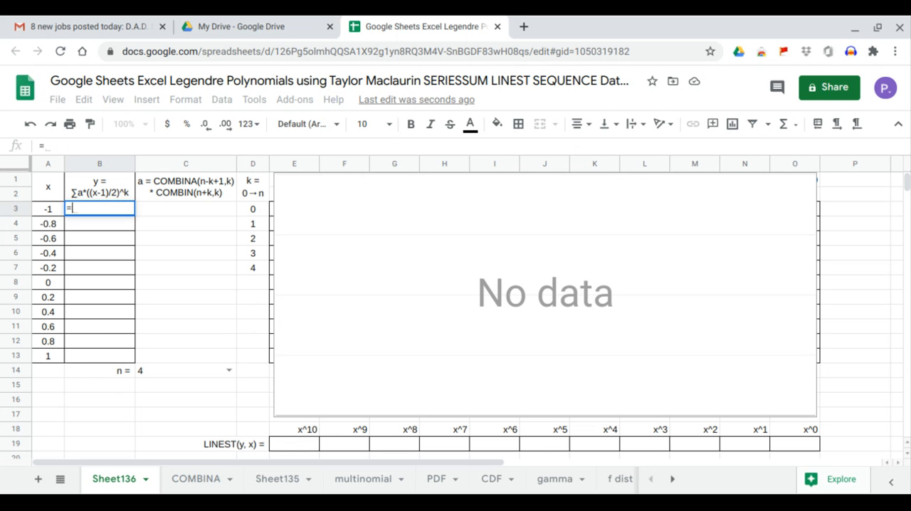
type("ARRAYFORMULA(seriessum")
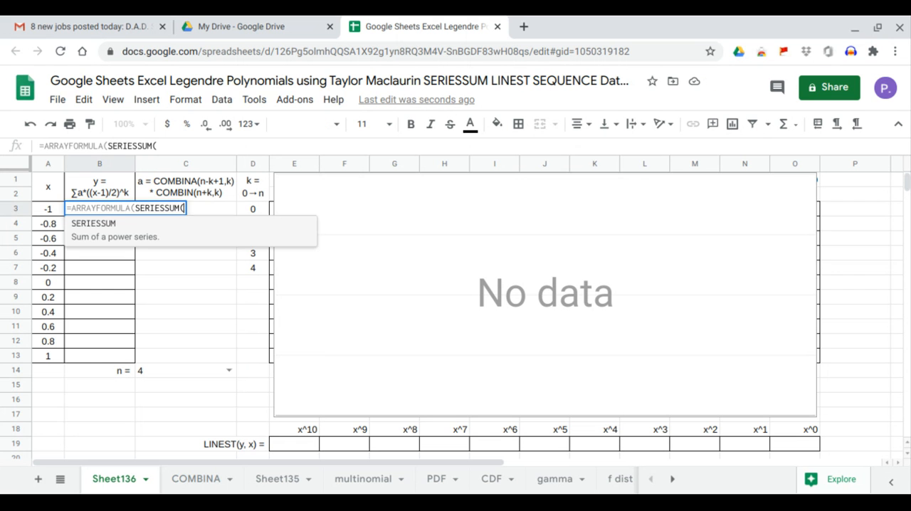
key("Tab")
type("(")
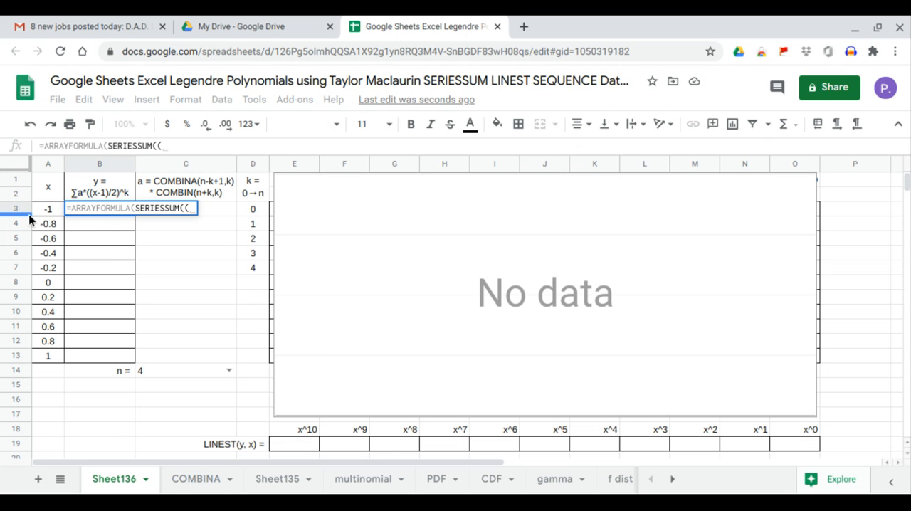
left_click_drag(50, 206, 44, 353)
type("-1")
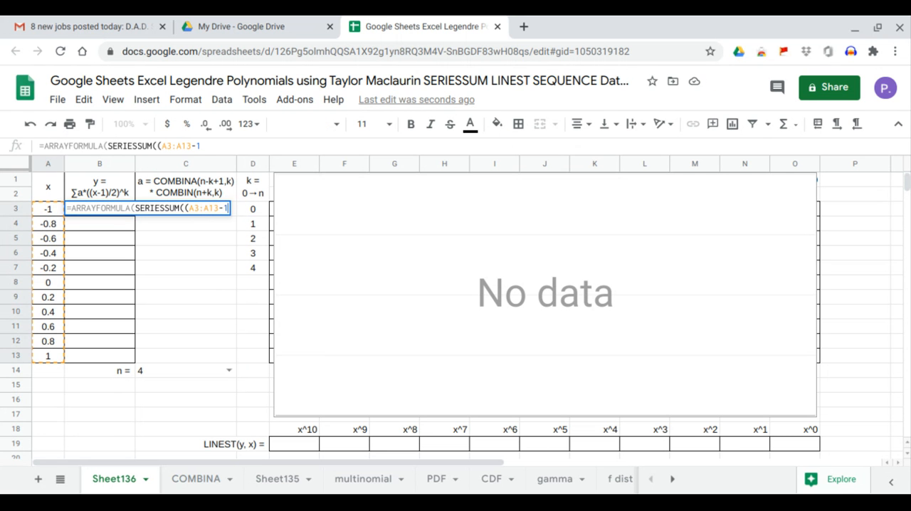
type(")/2,")
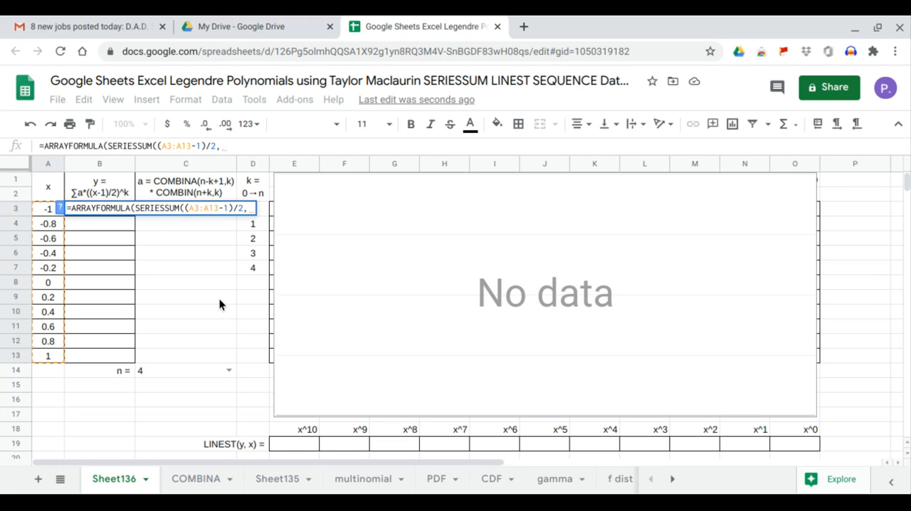
type("0,")
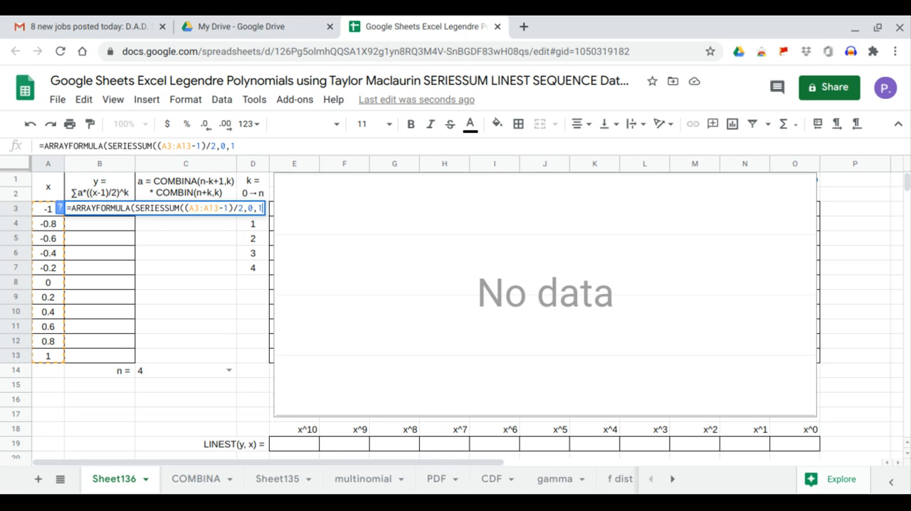
type("1,")
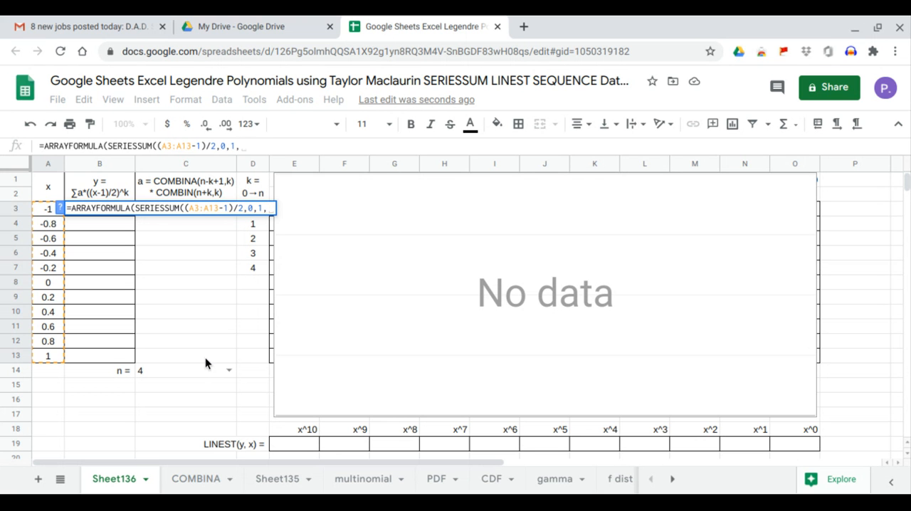
left_click_drag(204, 357, 193, 208)
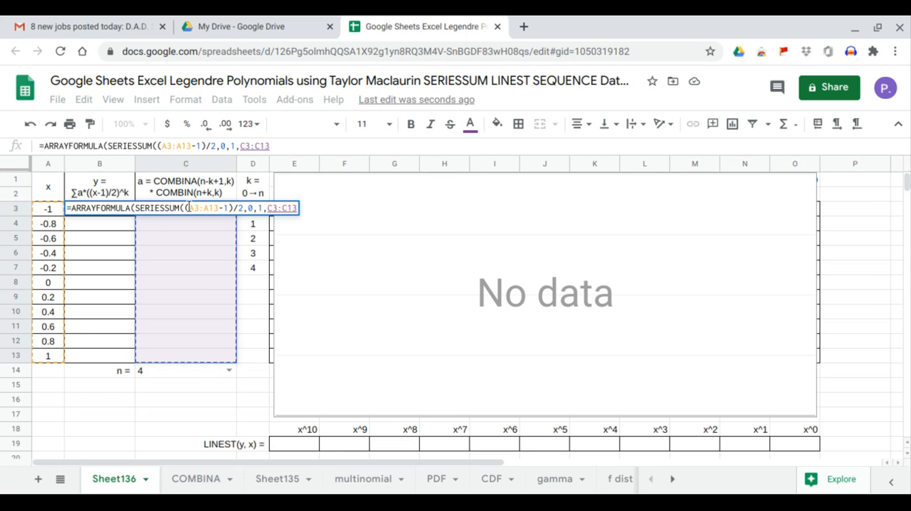
key("Return")
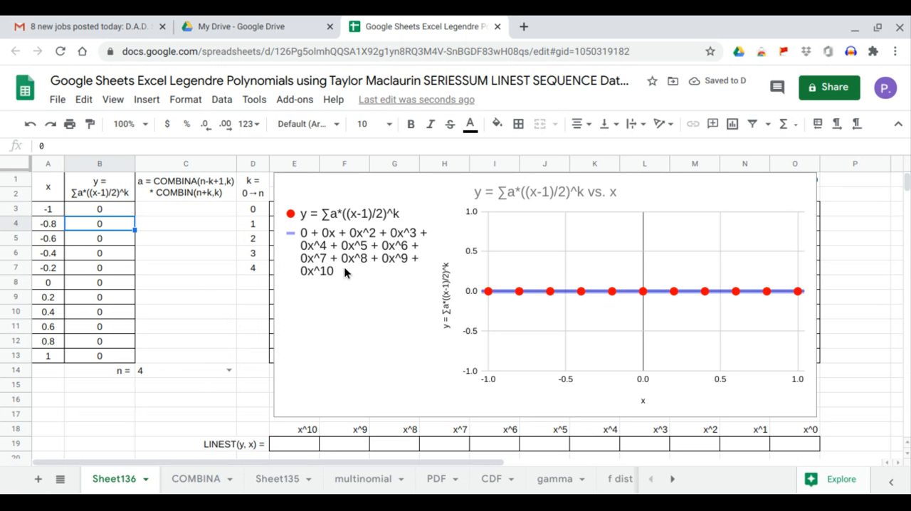
Fill the coefficient column from C3 with =ARRAYFORMULA(COMBINA(C14-D3:D13+1,D3:D13))
left_click(184, 210)
type("=")
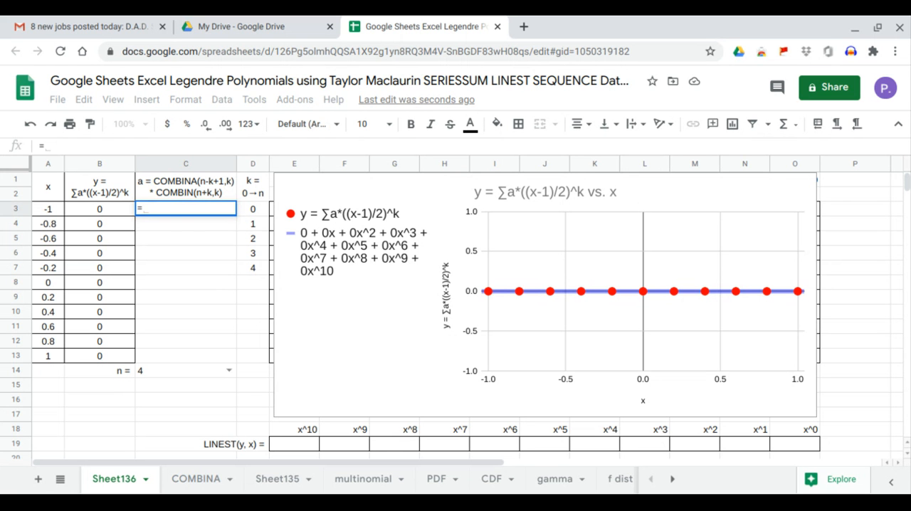
type("arr")
key("Tab")
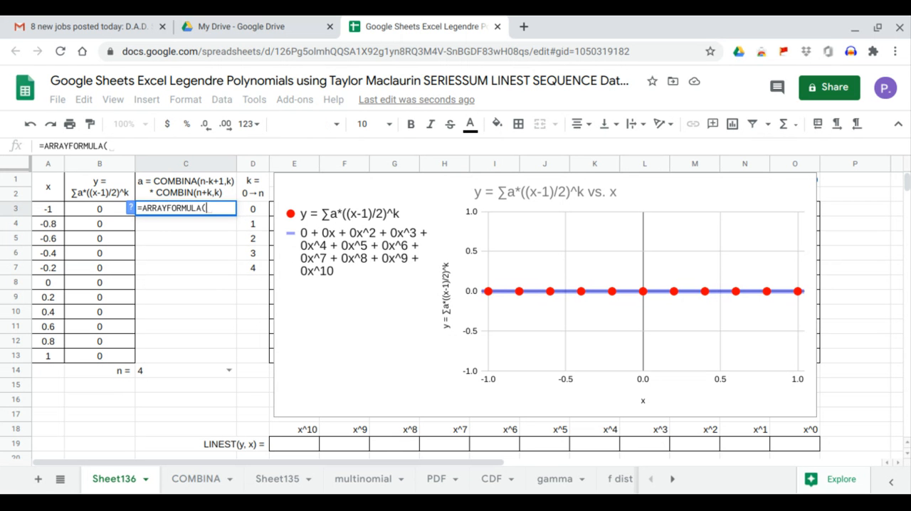
type("combina")
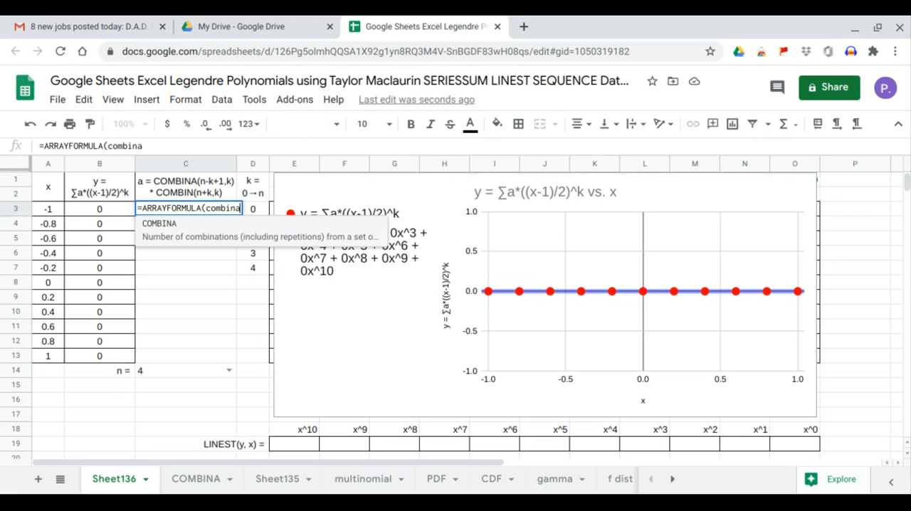
key("Tab")
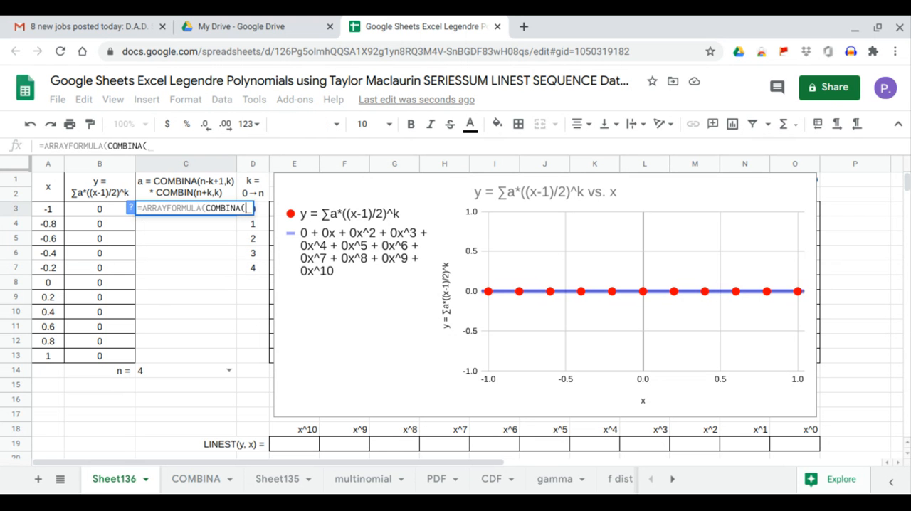
left_click(170, 370)
type("-")
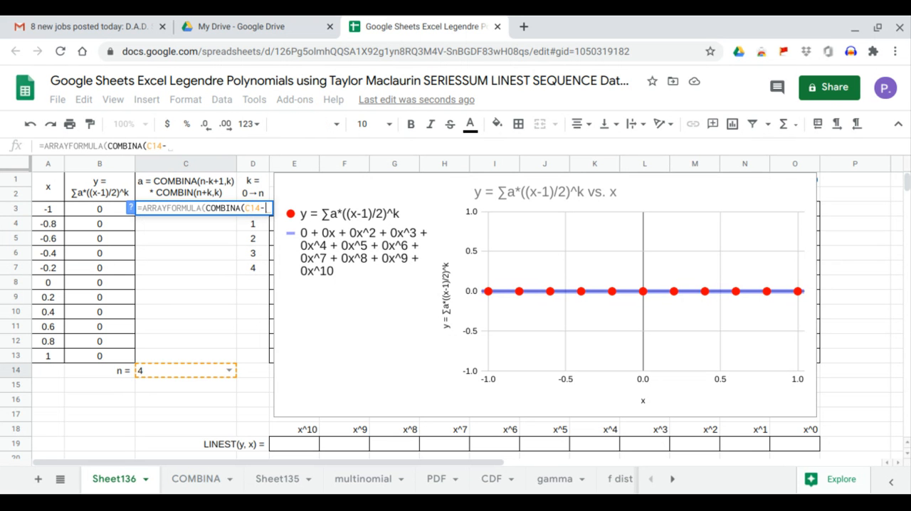
left_click_drag(243, 355, 249, 220)
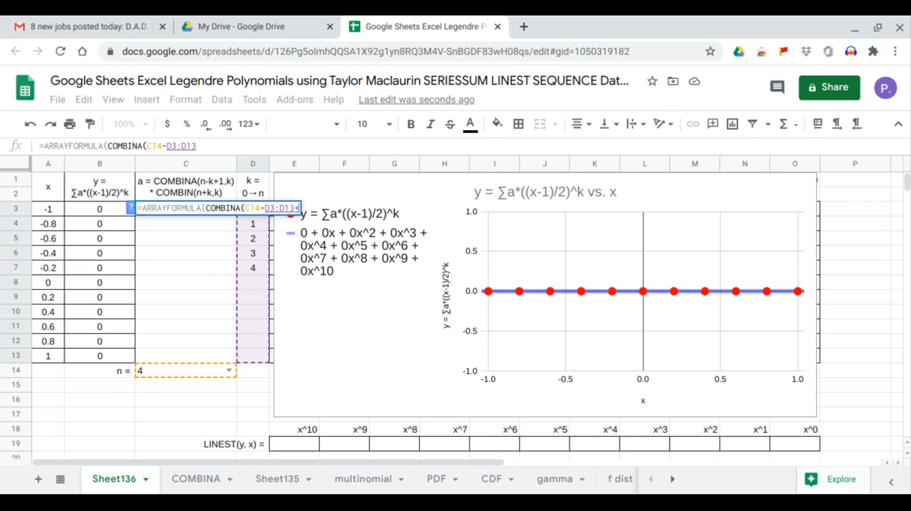
type("+1,")
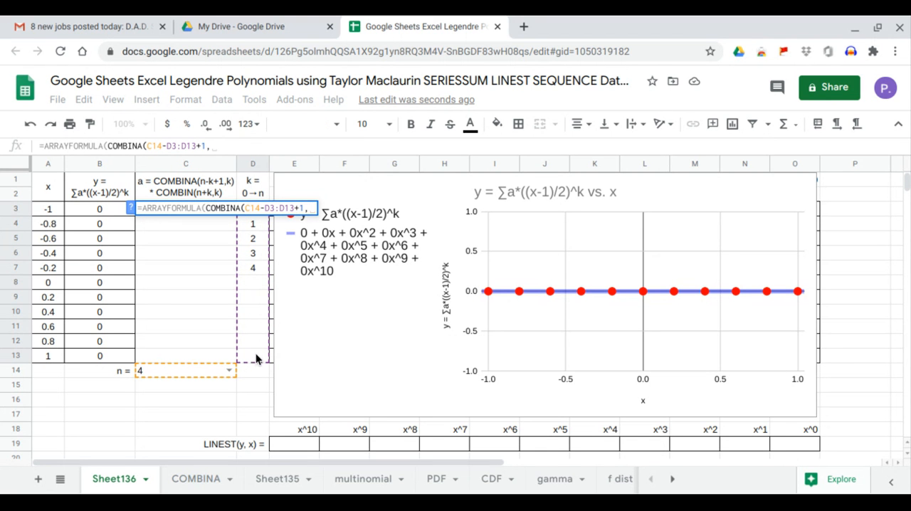
left_click_drag(254, 349, 253, 204)
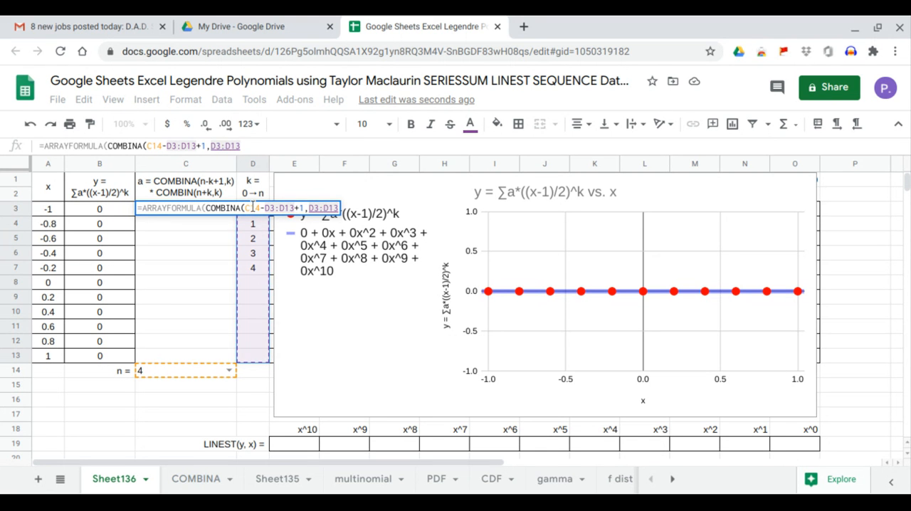
key("Return")
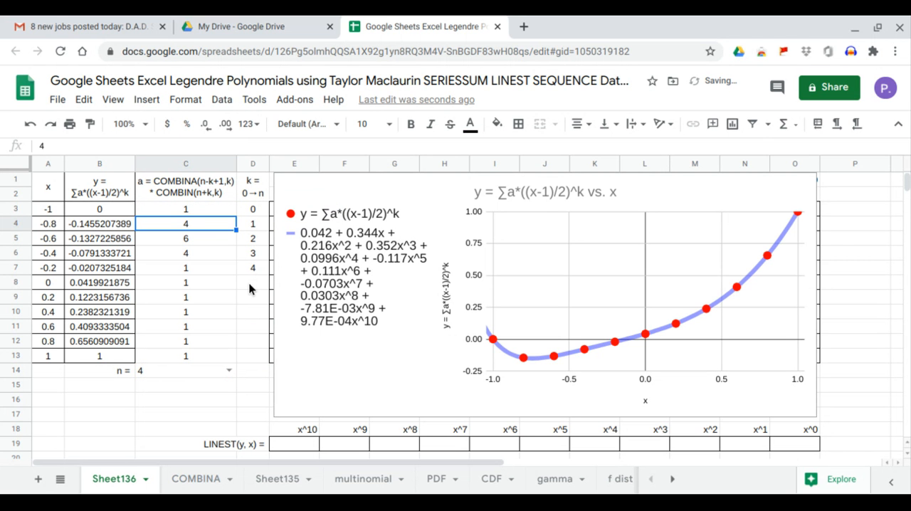
Compare the rows with blank k in columns D and C, and wrap C3's COMBINA term in an IF whose true value is 0
left_click_drag(251, 284, 251, 355)
left_click_drag(202, 289, 202, 353)
left_click(196, 216)
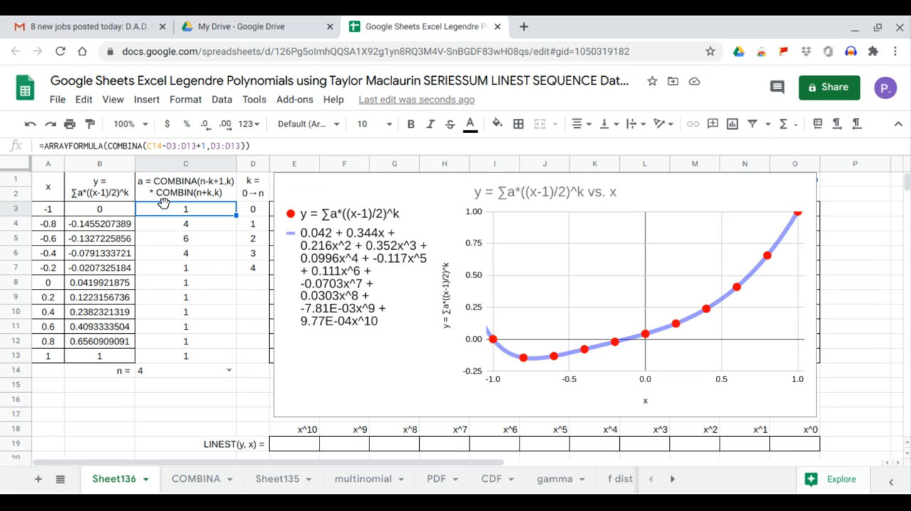
left_click(108, 146)
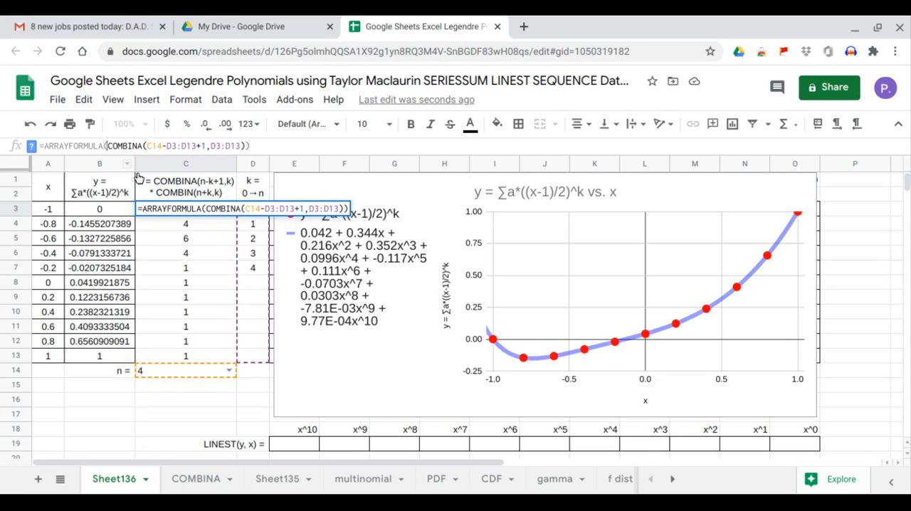
type("IF")
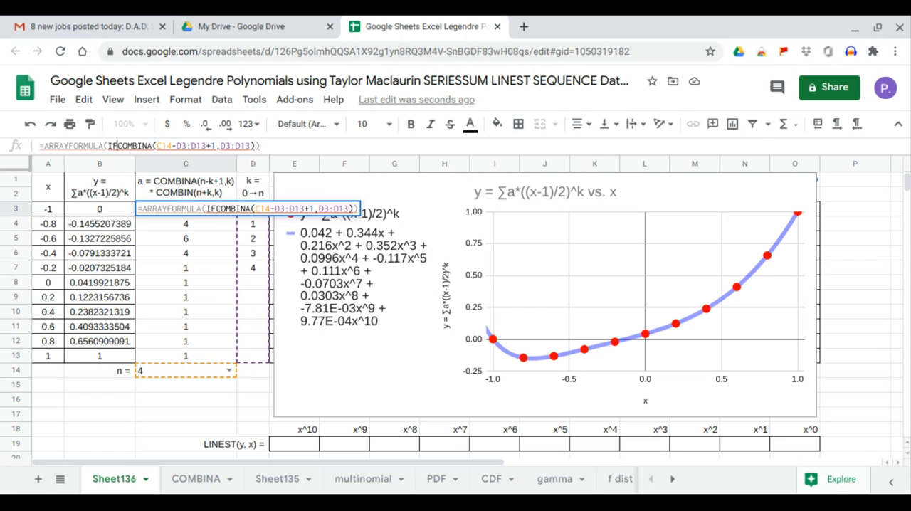
type("(<")
key("BackSpace")
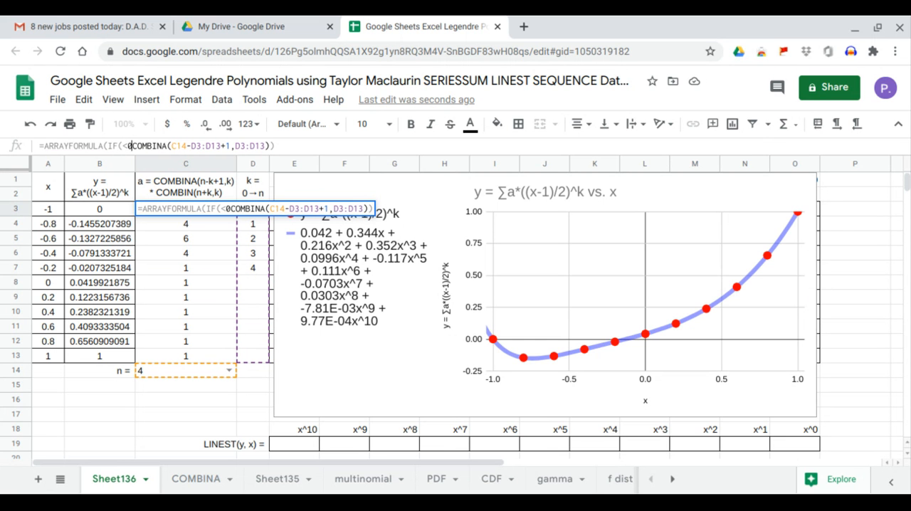
type(",")
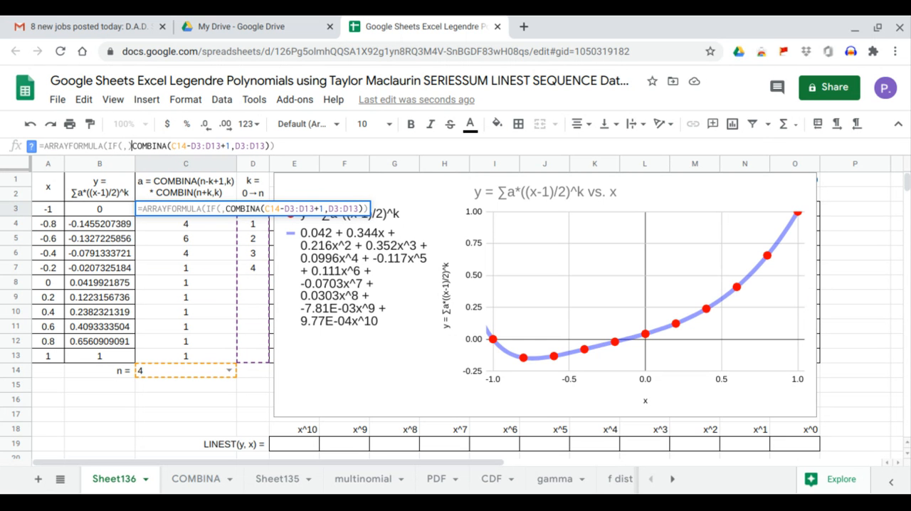
type(")")
key("BackSpace")
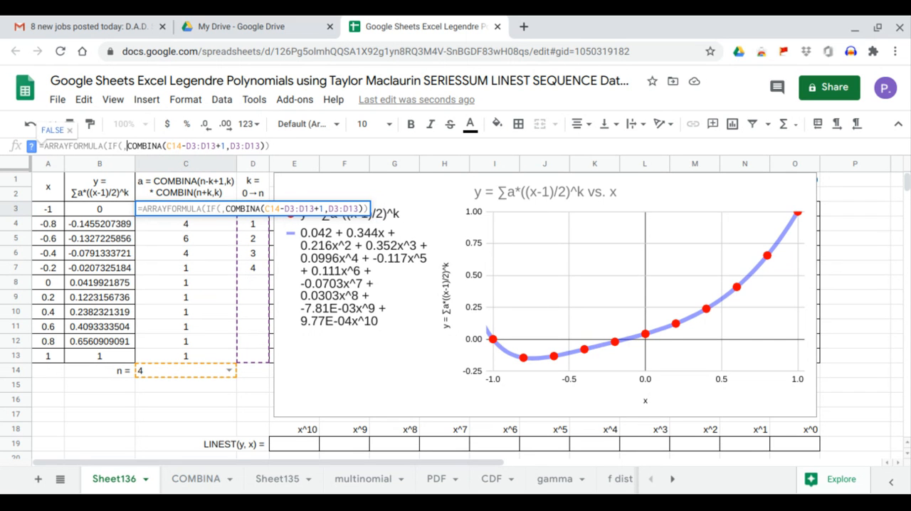
type("0,")
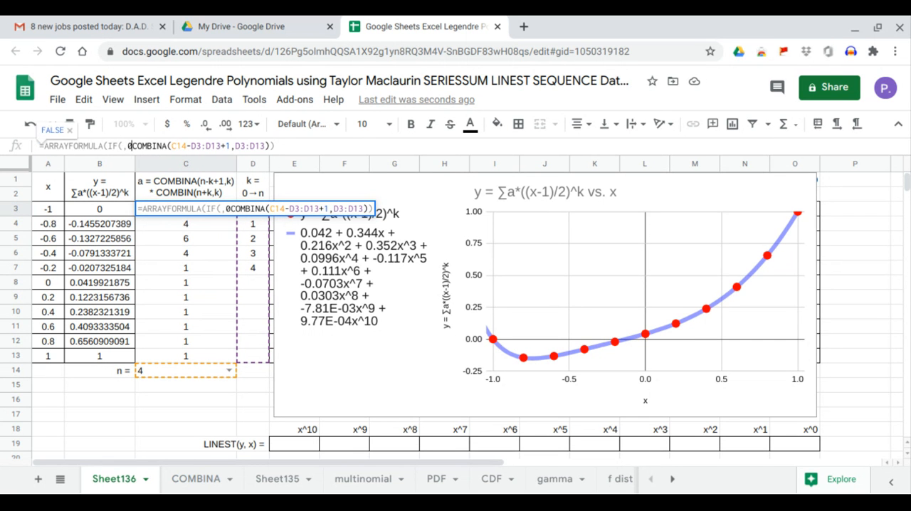
Set the IF condition in C3's formula to D3:D13="" and check the coefficients in the rows where k is blank
left_click(124, 148)
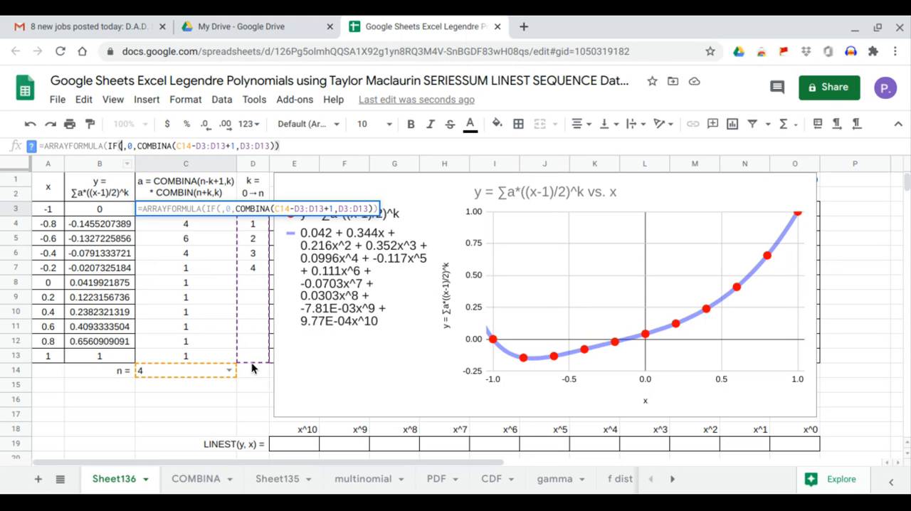
left_click_drag(256, 364, 254, 208)
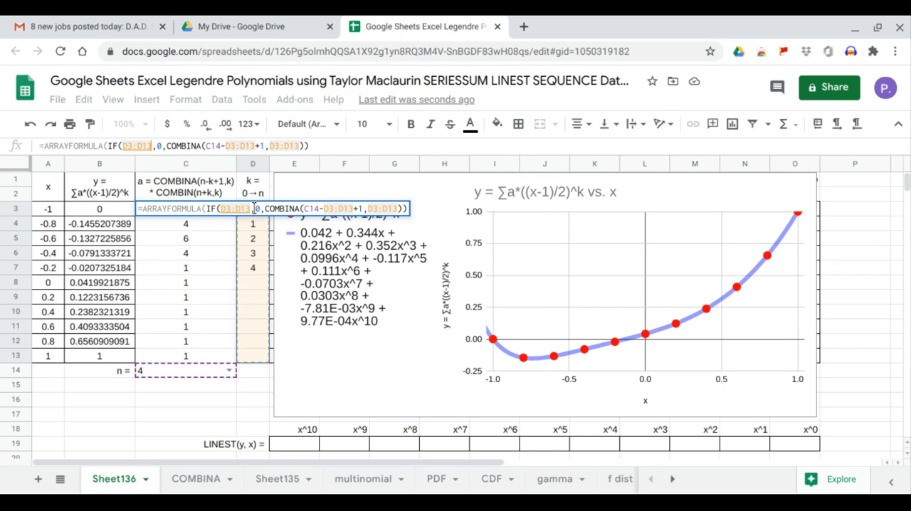
type("=_")
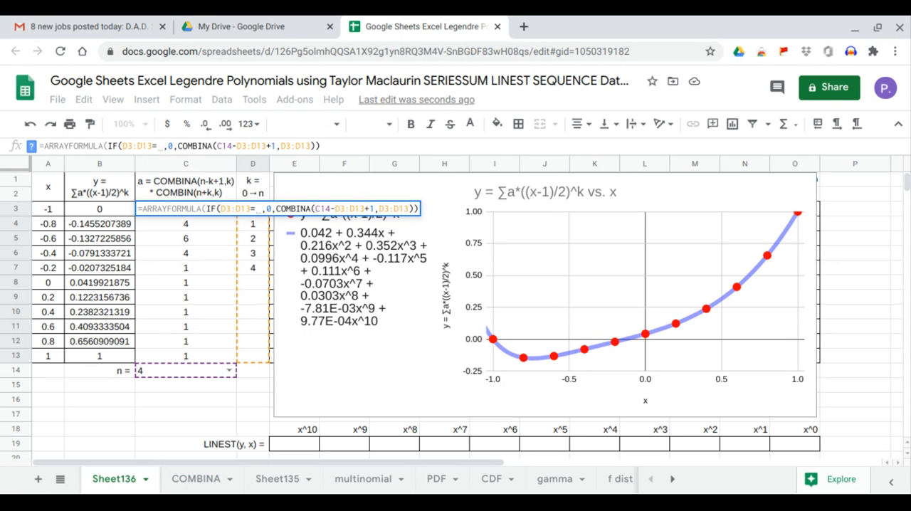
type("\"\"")
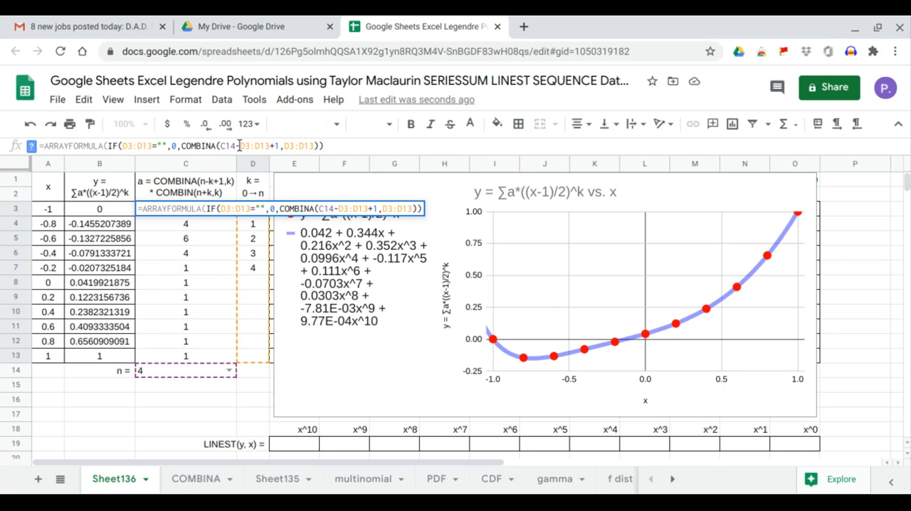
key("Return")
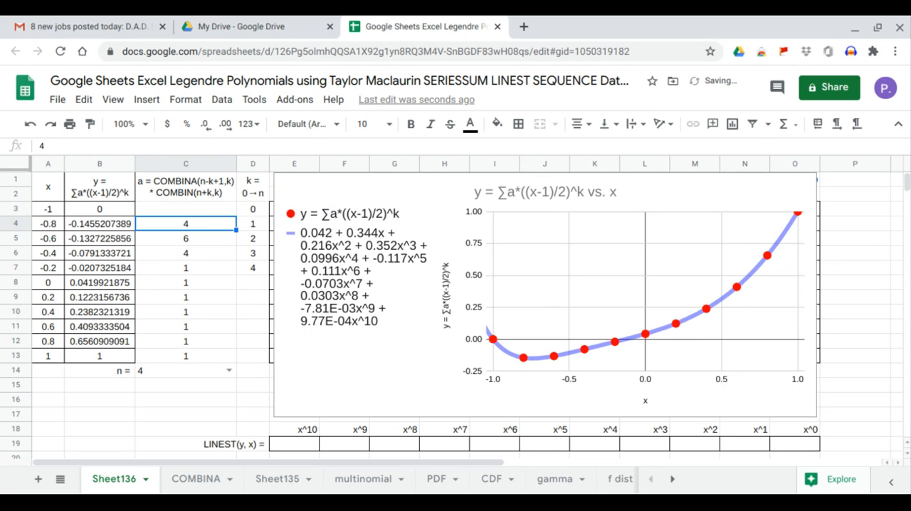
left_click(200, 280)
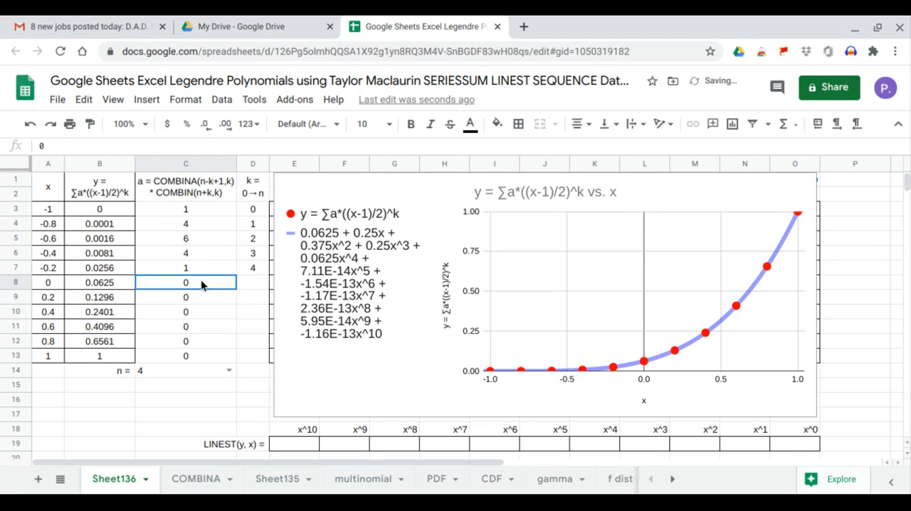
left_click_drag(249, 285, 249, 360)
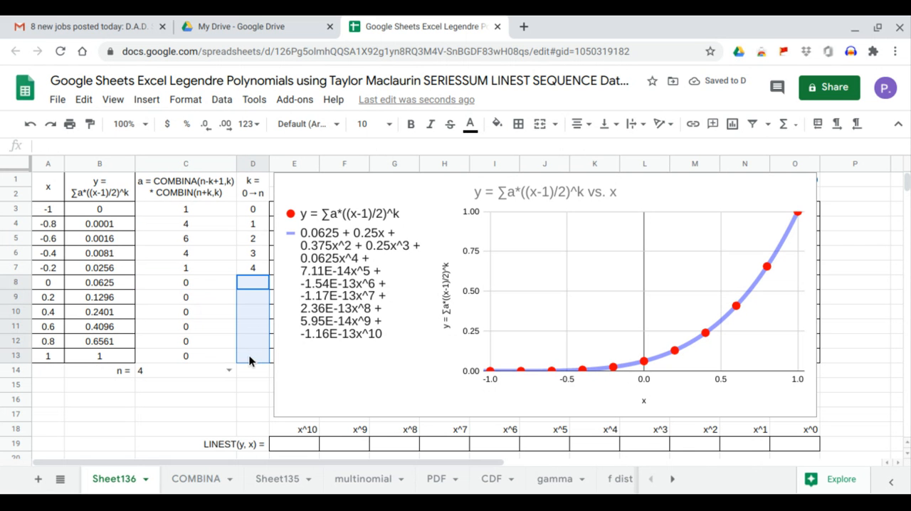
left_click_drag(199, 281, 196, 354)
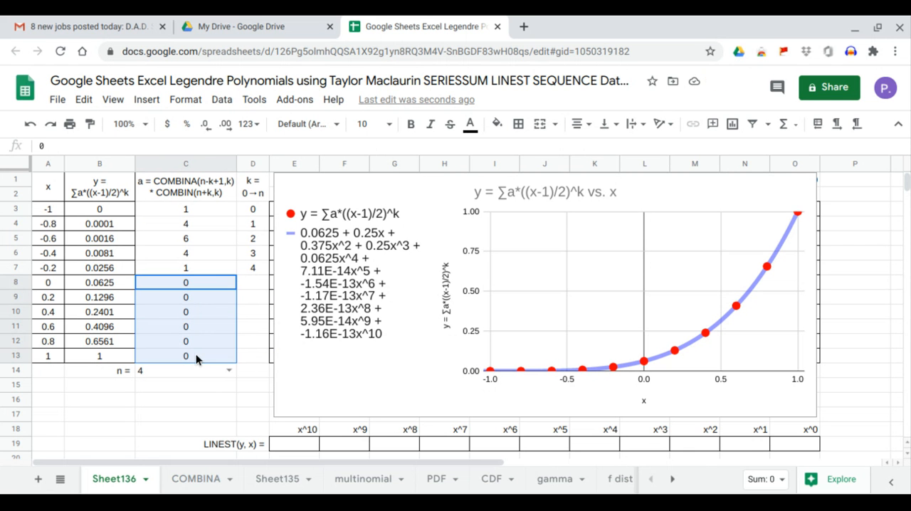
Multiply the COMBINA term in C3's formula by COMBIN(C14+D3:D13,D3:D13), inside the IF
left_click(199, 207)
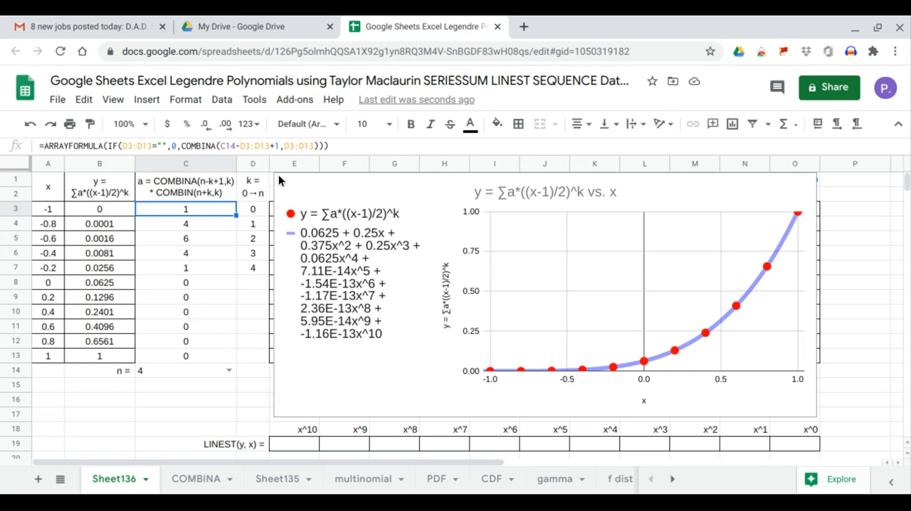
left_click(317, 146)
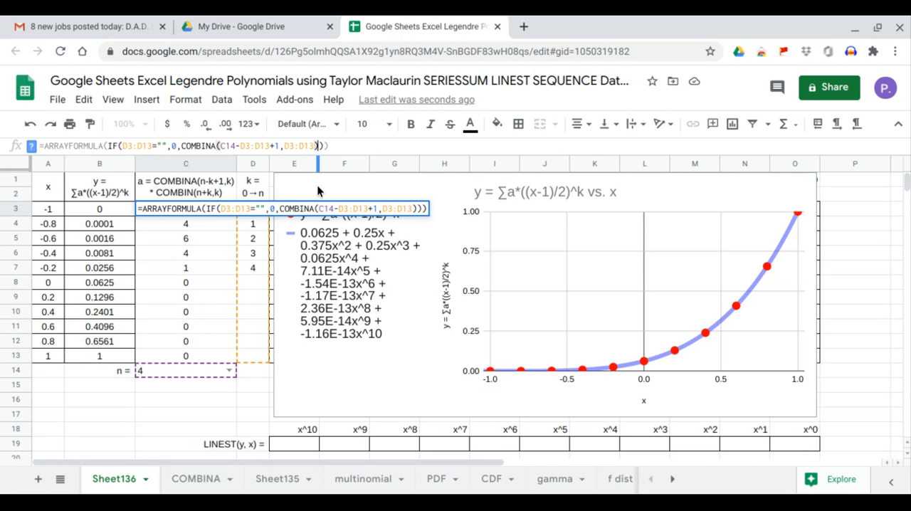
type("*com")
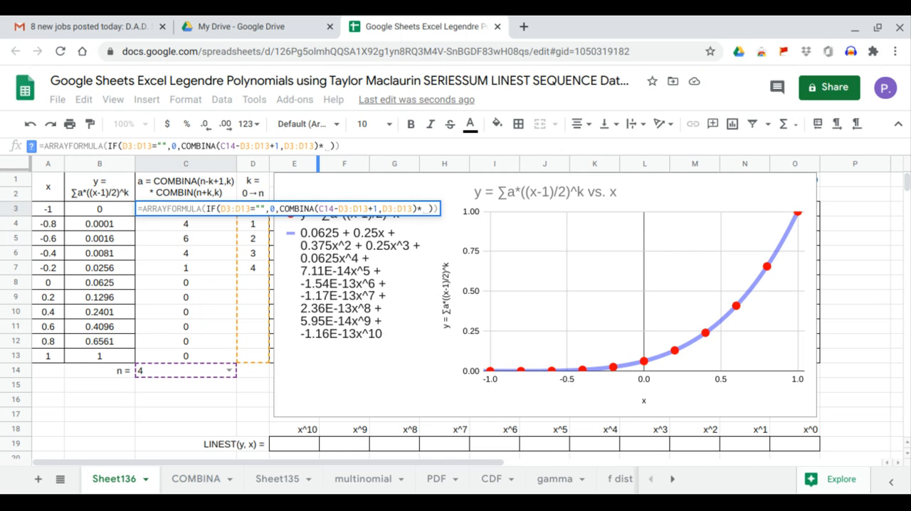
type("bin(")
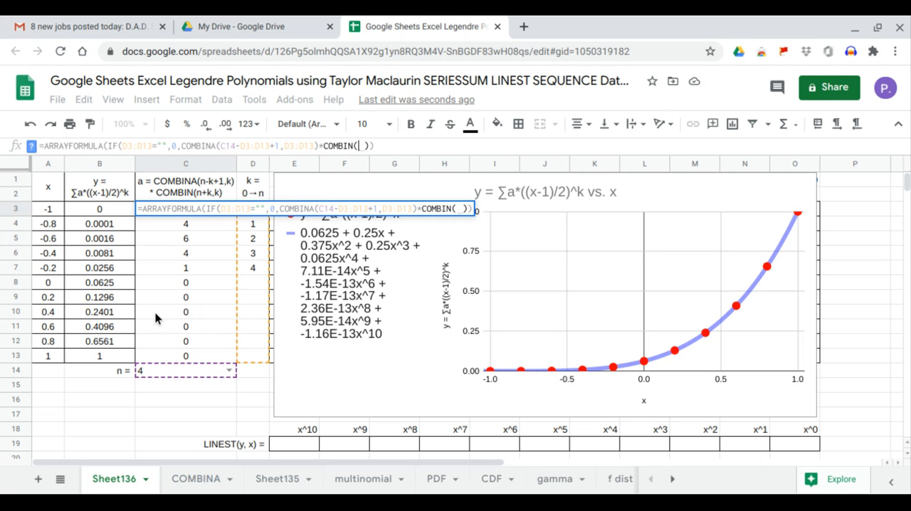
left_click(168, 371)
type("+")
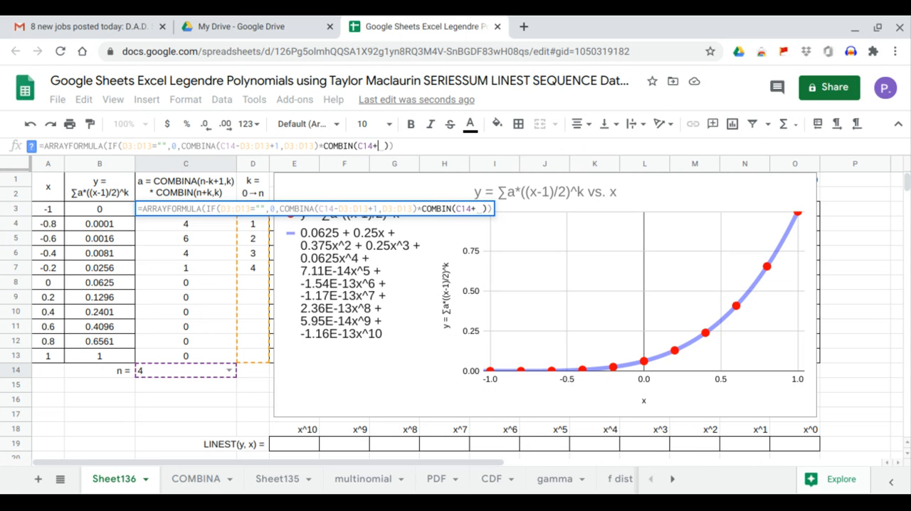
left_click_drag(252, 356, 252, 211)
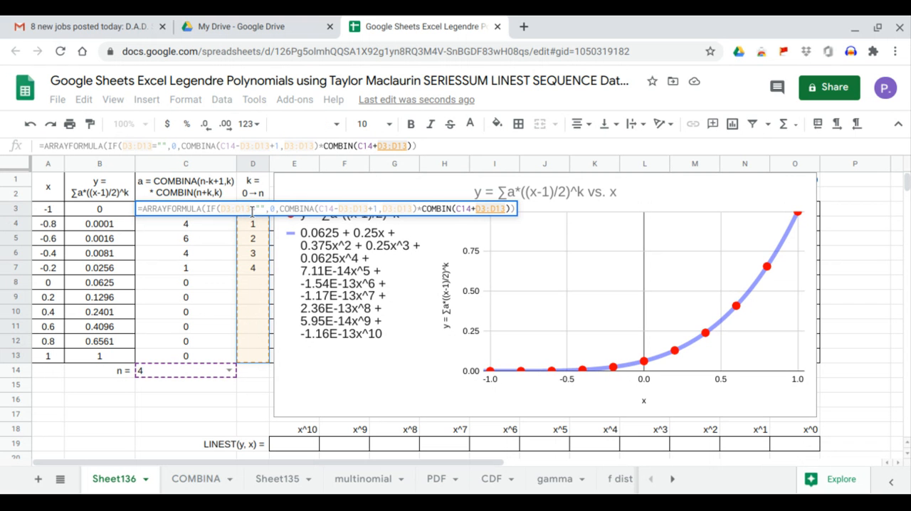
type(",")
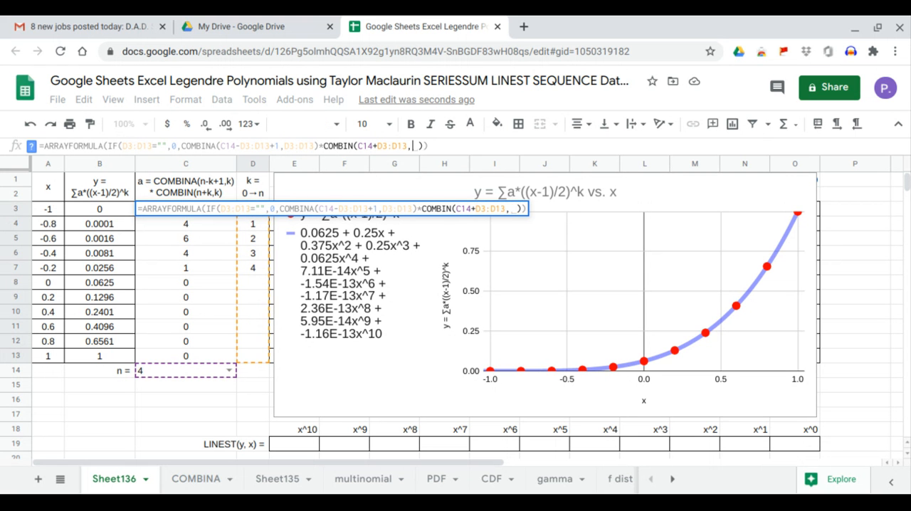
left_click_drag(252, 356, 262, 209)
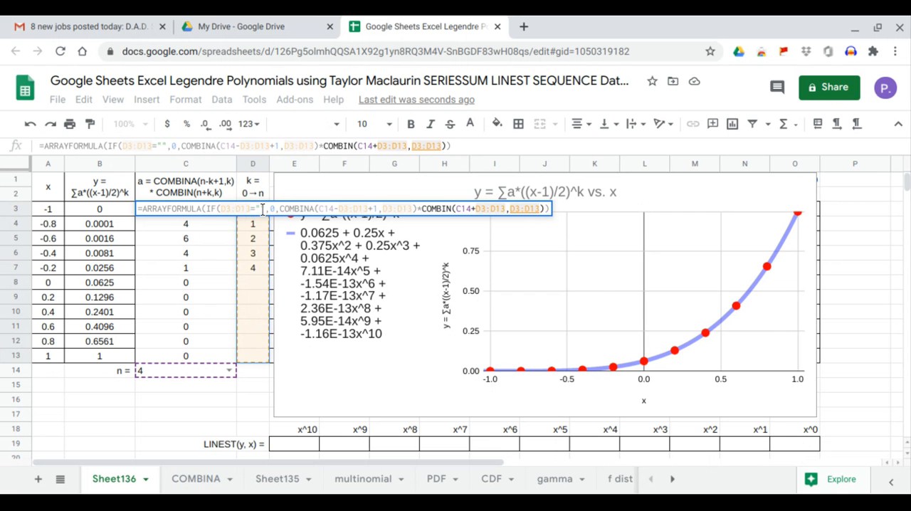
key("Return")
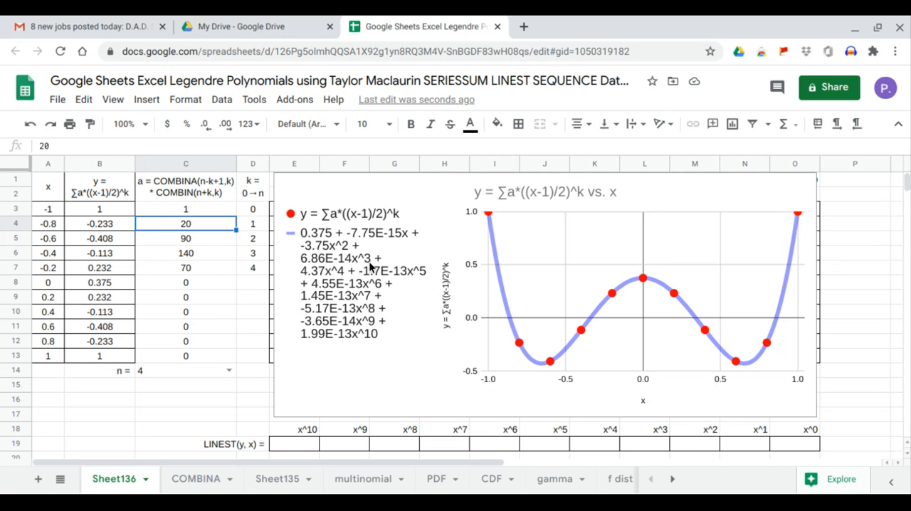
Move the chart off the x-powers table and fill the table from E3 with =ARRAYFORMULA(ARRAYFORMULA(A3:A13)^E1:O1)
left_click(284, 337)
left_click_drag(285, 332, 879, 331)
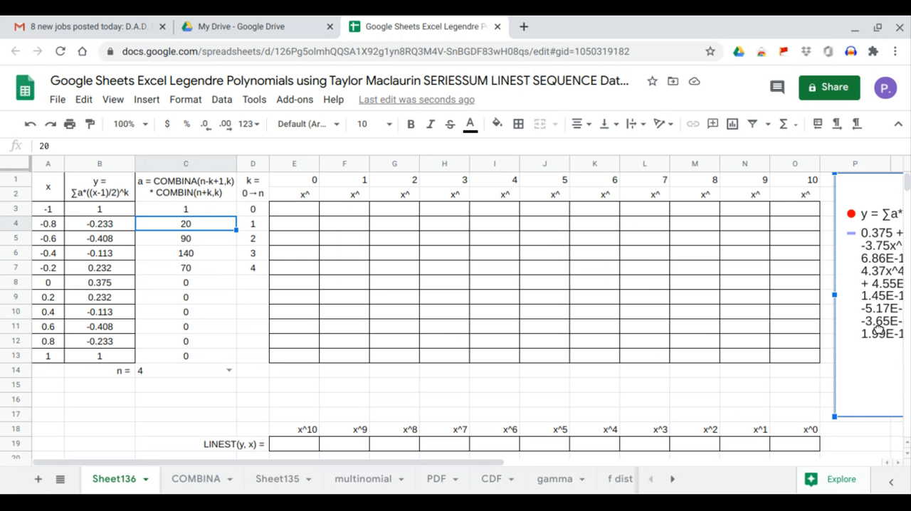
left_click(298, 212)
type("=")
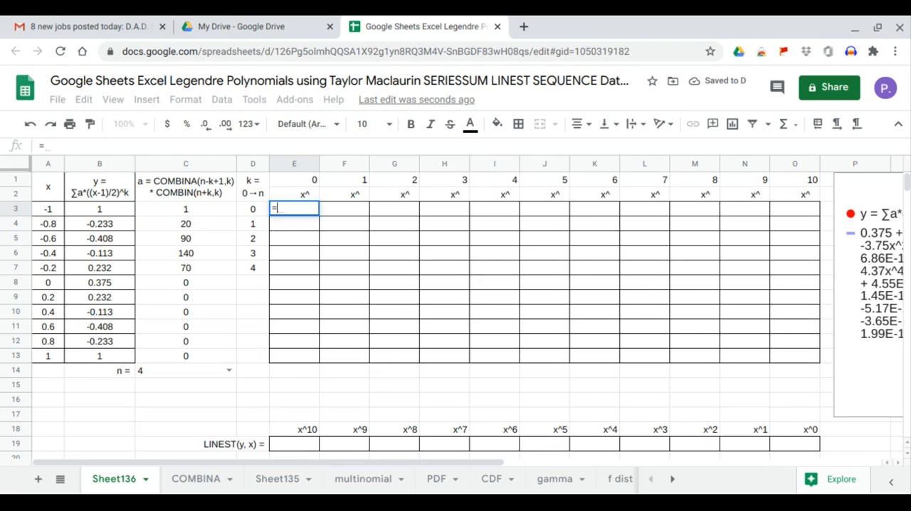
type("arr")
key("Tab")
type("arr")
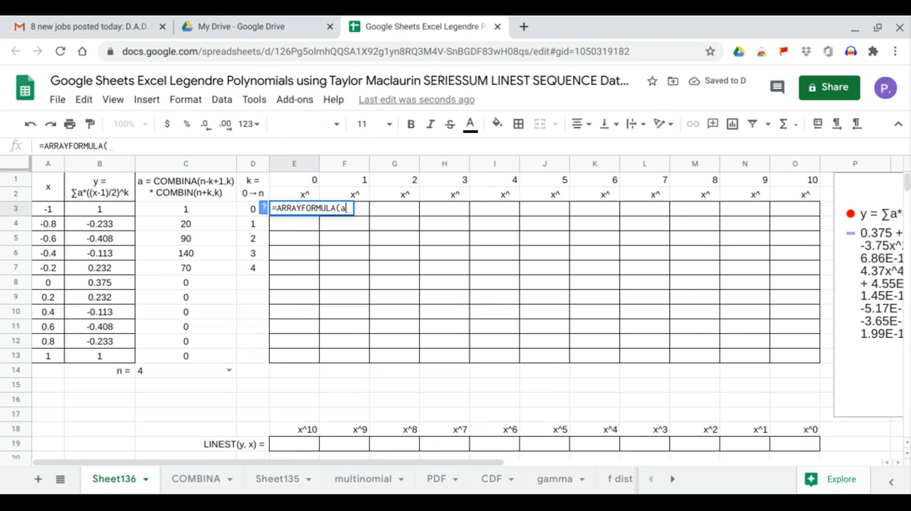
key("Tab")
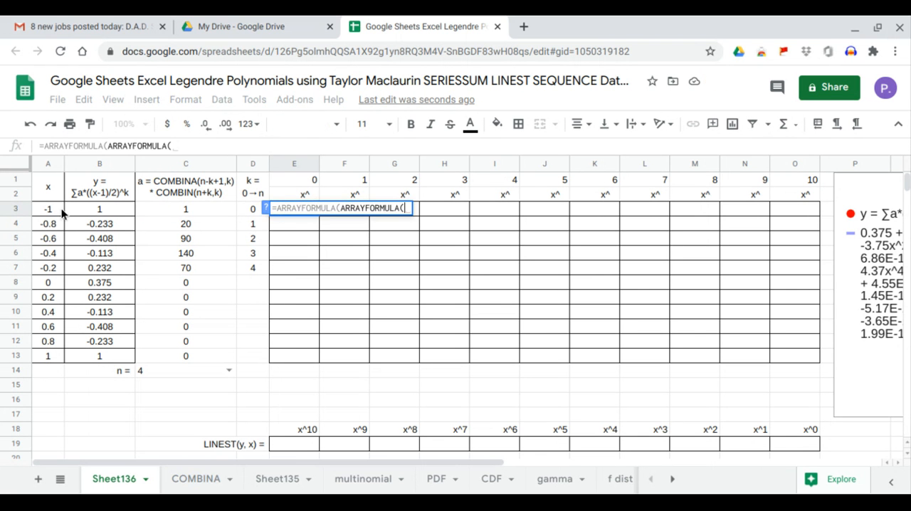
left_click_drag(61, 210, 60, 358)
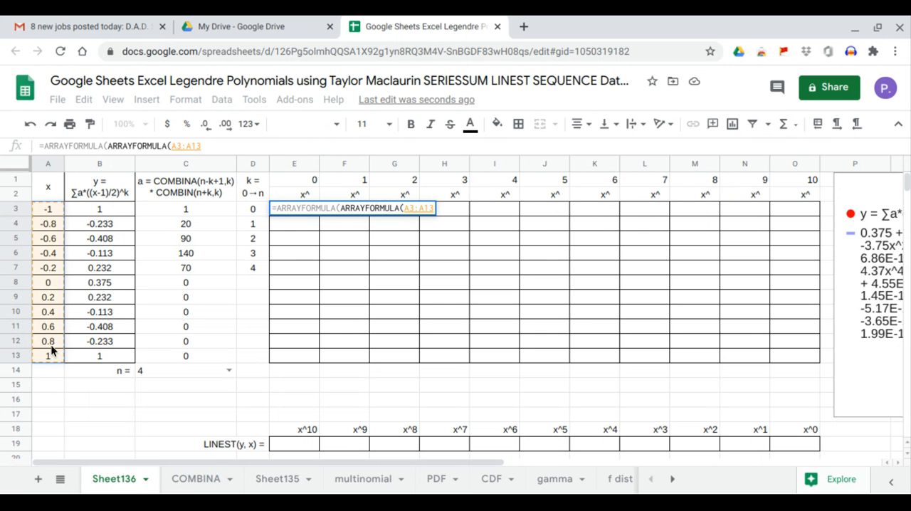
type(")^")
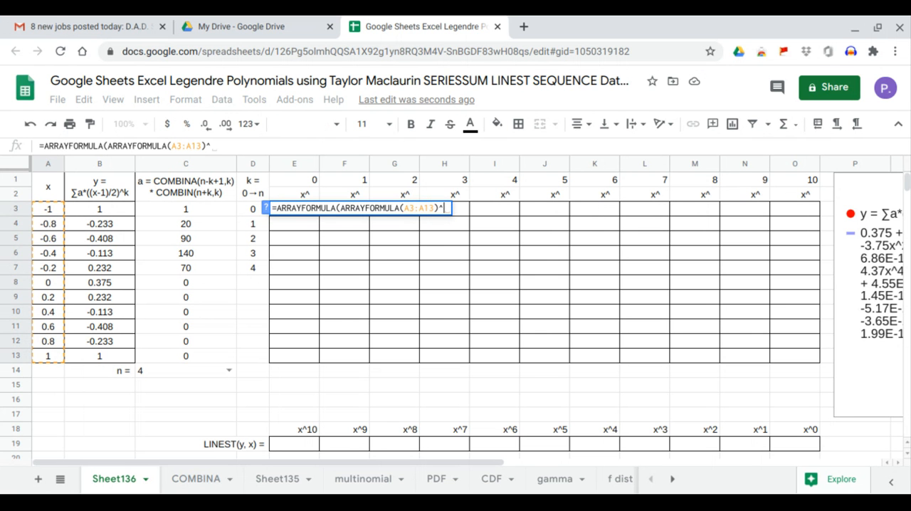
left_click_drag(305, 182, 785, 184)
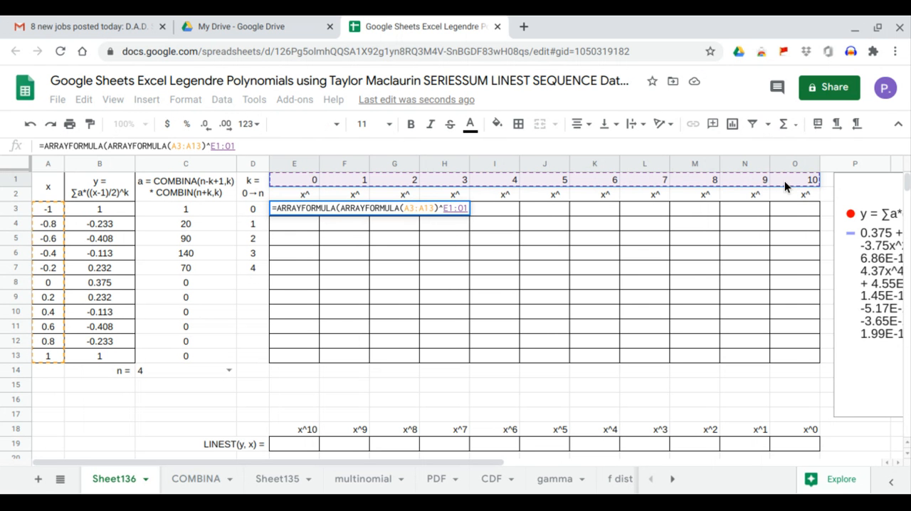
key("Return")
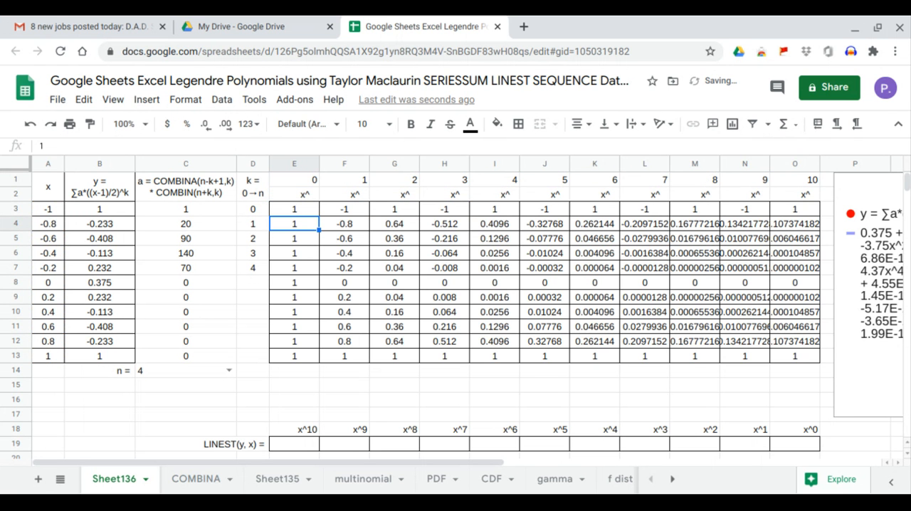
Compute the polynomial coefficients in the LINEST row from E19 with =LINEST(B3:B13,F3:O13)
left_click(308, 445)
type("=")
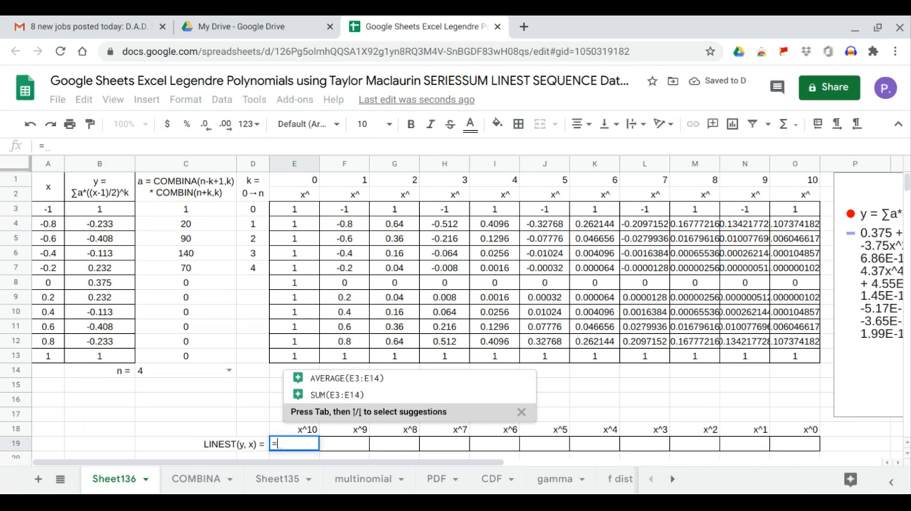
type("LINEST(")
key("Tab")
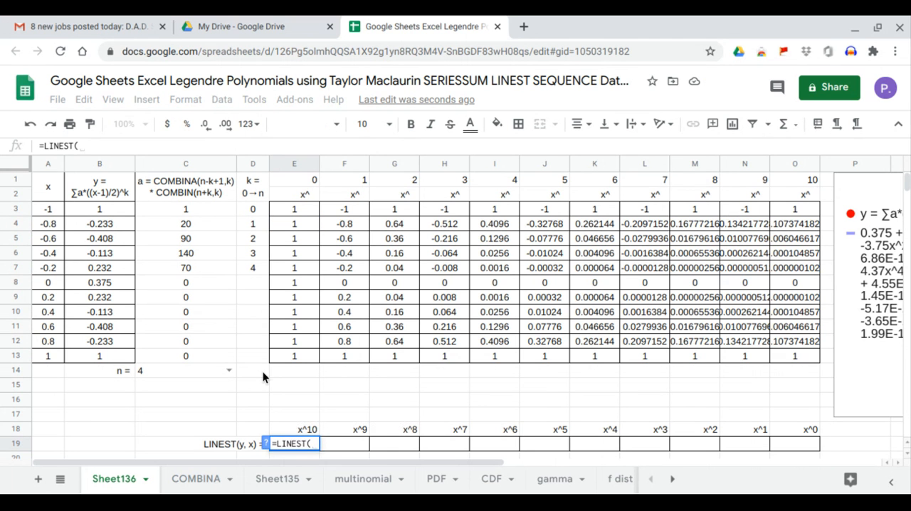
left_click_drag(113, 212, 111, 358)
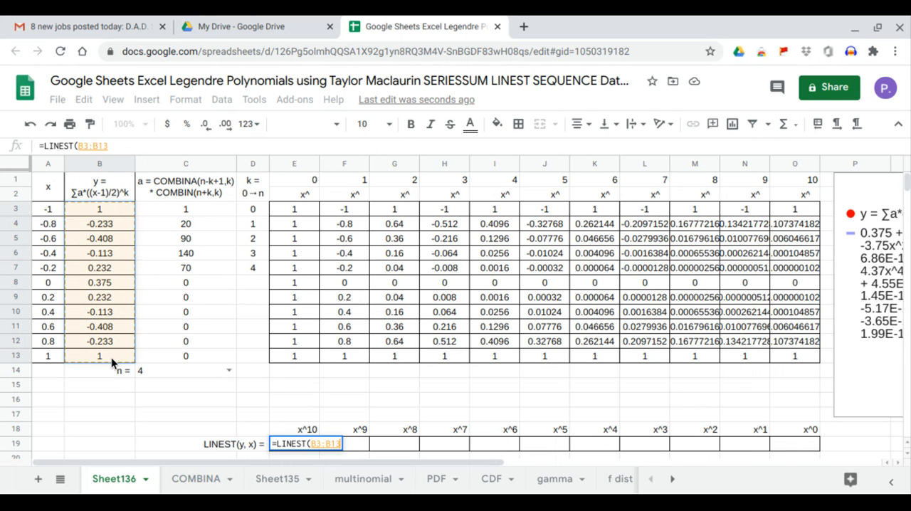
type(",")
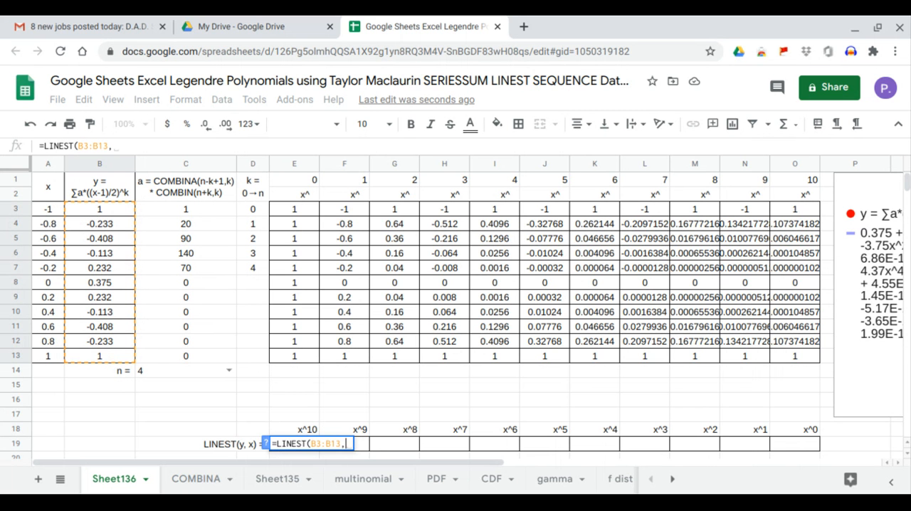
left_click_drag(350, 211, 778, 358)
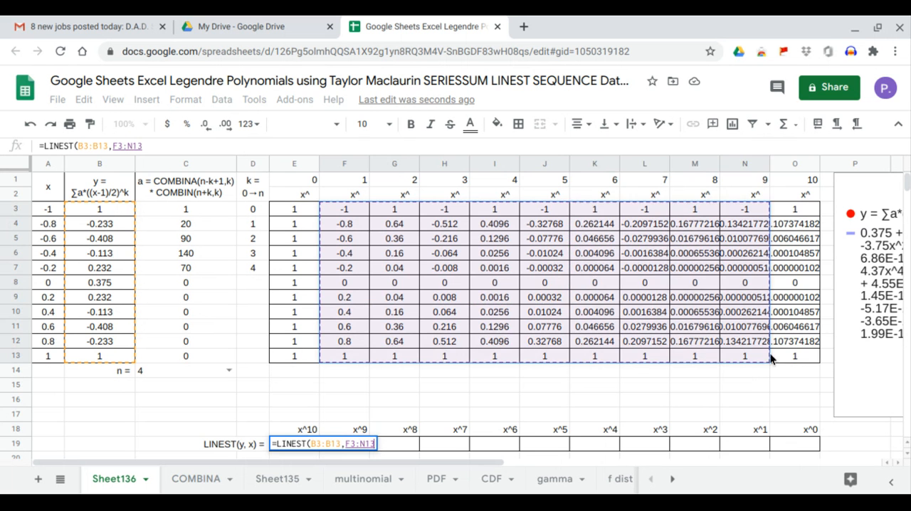
key("Return")
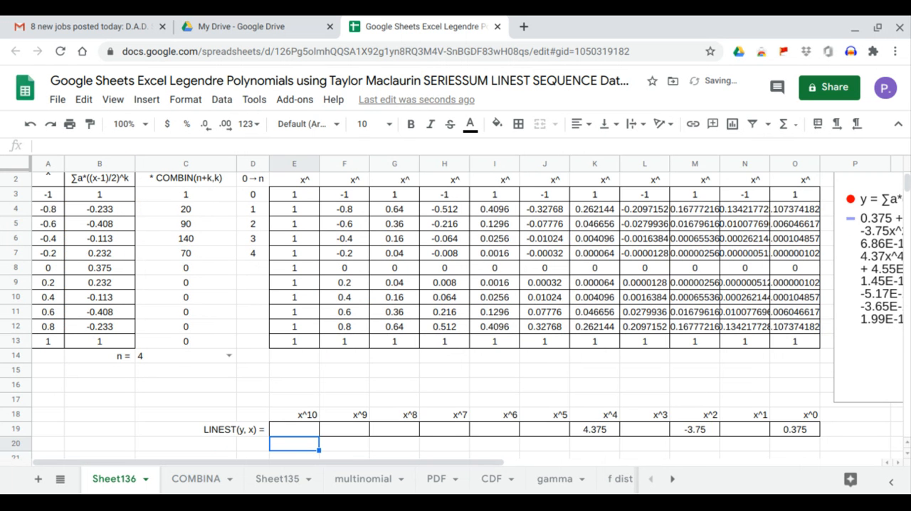
Move the chart back over the x-powers table, just above the LINEST row
scroll(748, 363, "up", 1)
left_click(847, 314)
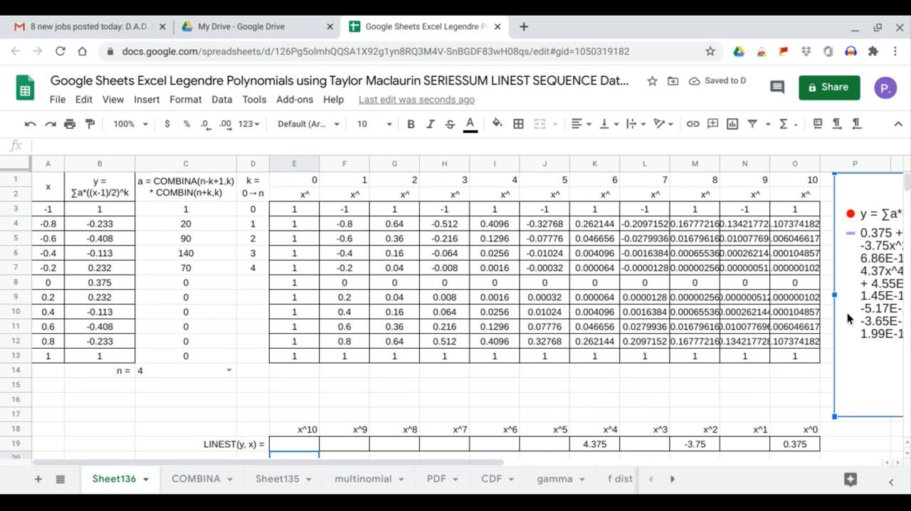
left_click_drag(847, 318, 293, 321)
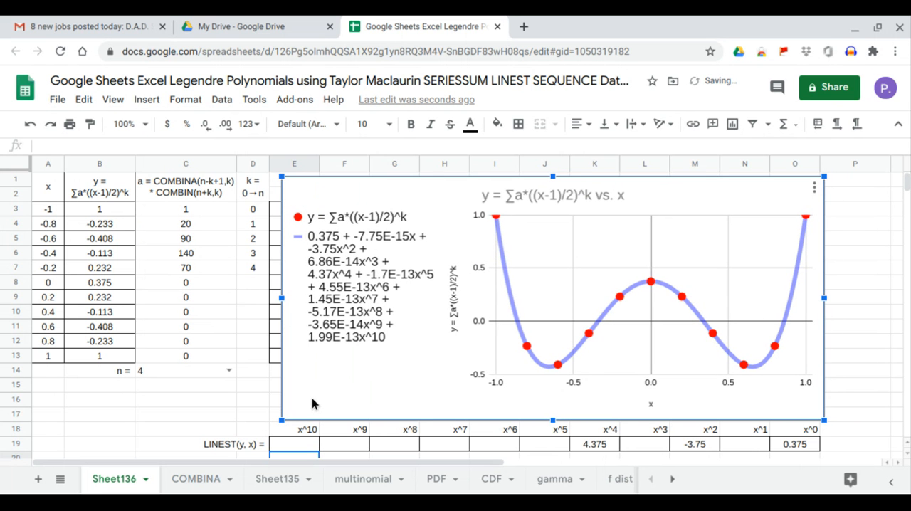
Set n in C14 to 0 and compare the x^0 LINEST coefficient with the chart's trendline equation
left_click(229, 370)
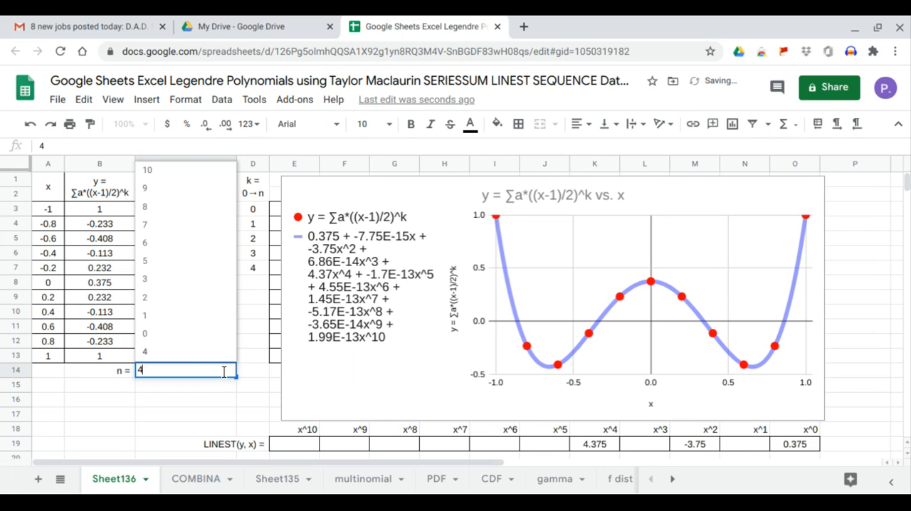
left_click(193, 342)
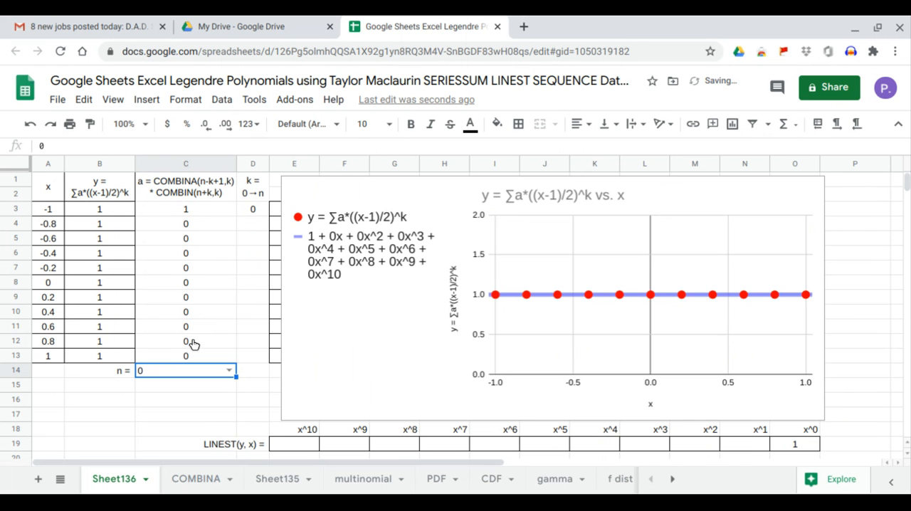
left_click(790, 443)
left_click_drag(792, 442, 793, 429)
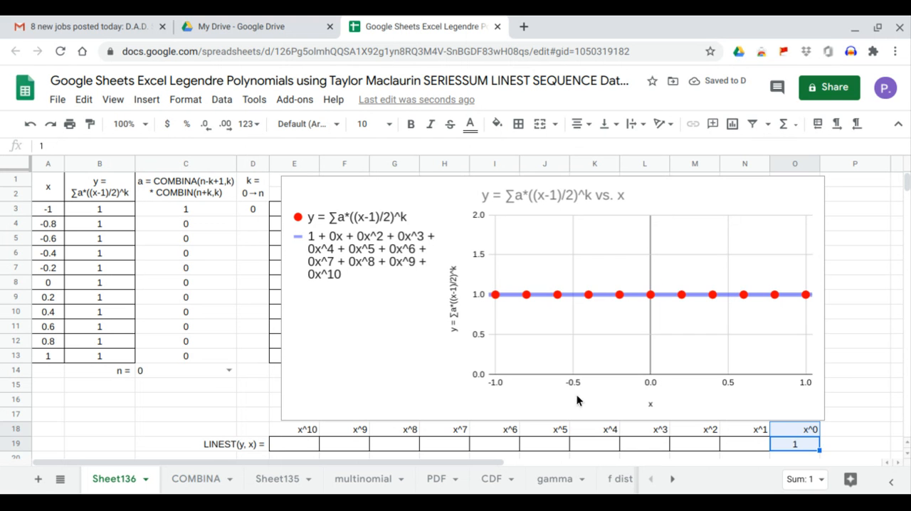
Set n in C14 to 1 and compare the x^1 LINEST coefficient with the chart's trendline equation
left_click(229, 371)
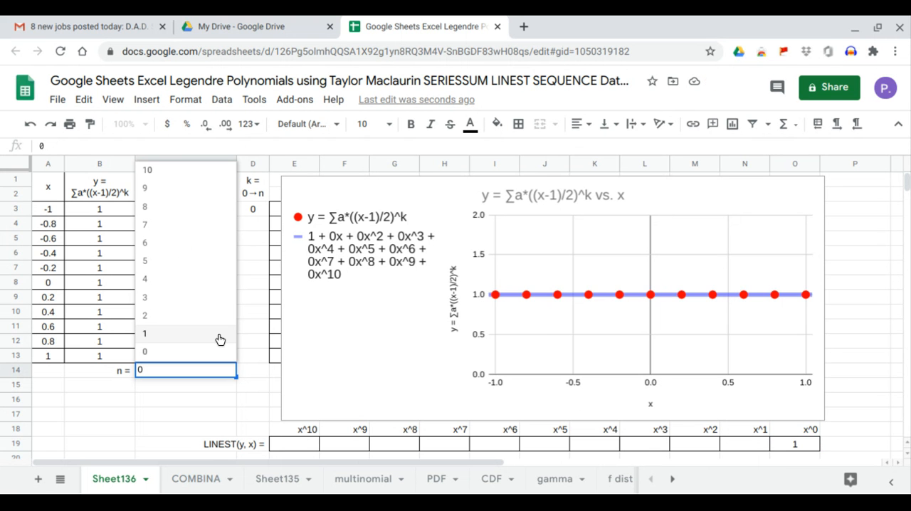
left_click(219, 338)
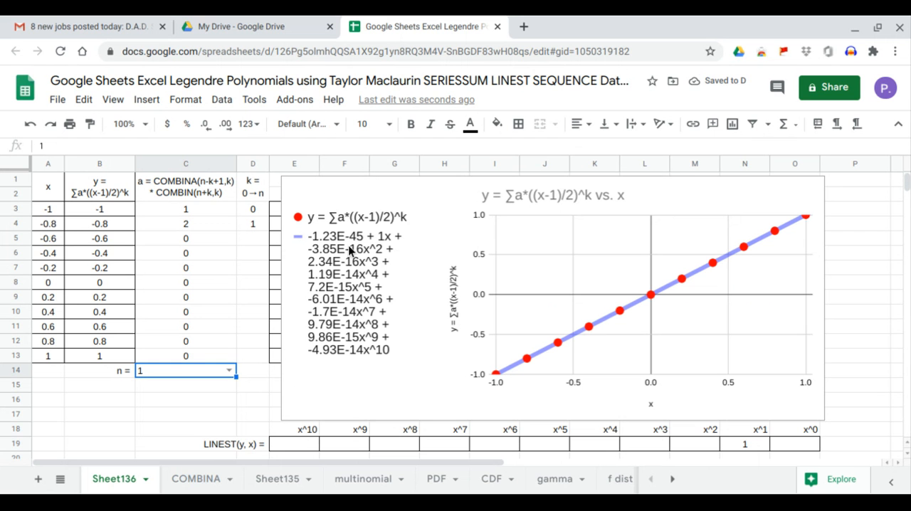
left_click(746, 442)
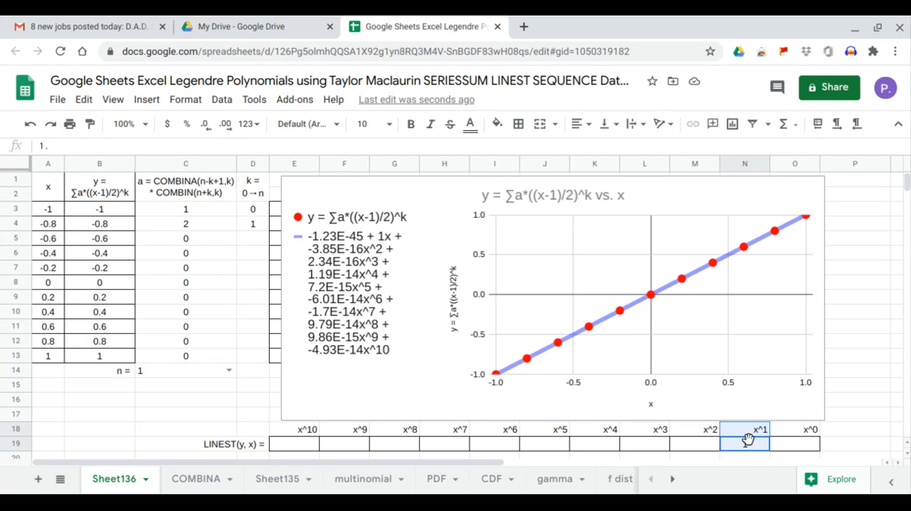
Set n in C14 to 2 and check the x^0 and x^2 LINEST coefficients against the trendline equation
left_click(228, 371)
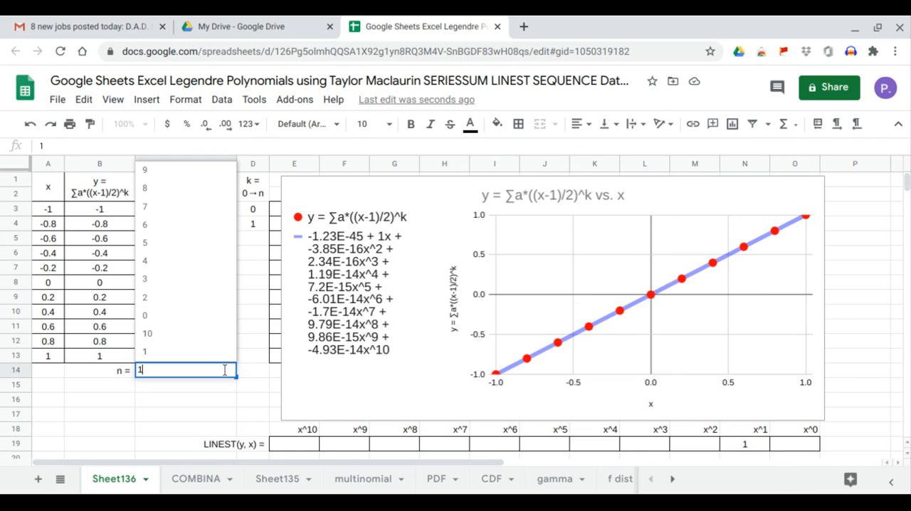
left_click(194, 302)
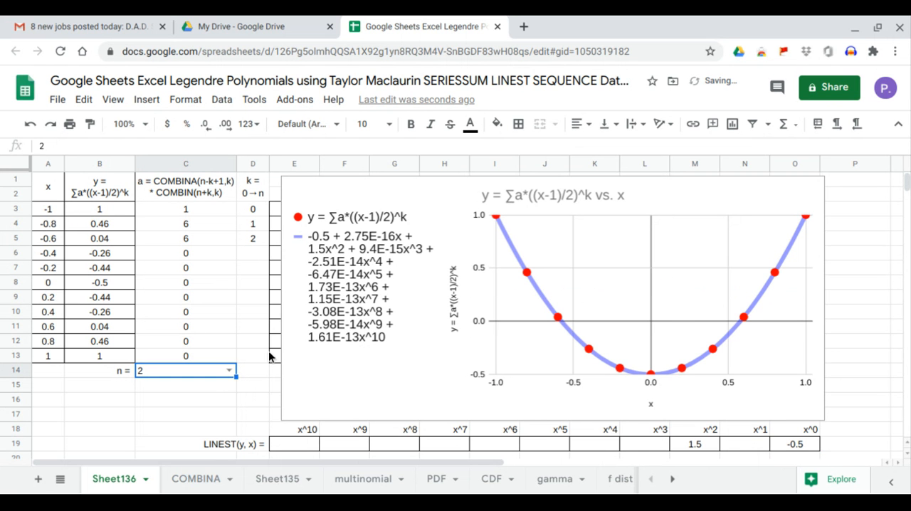
left_click(788, 445)
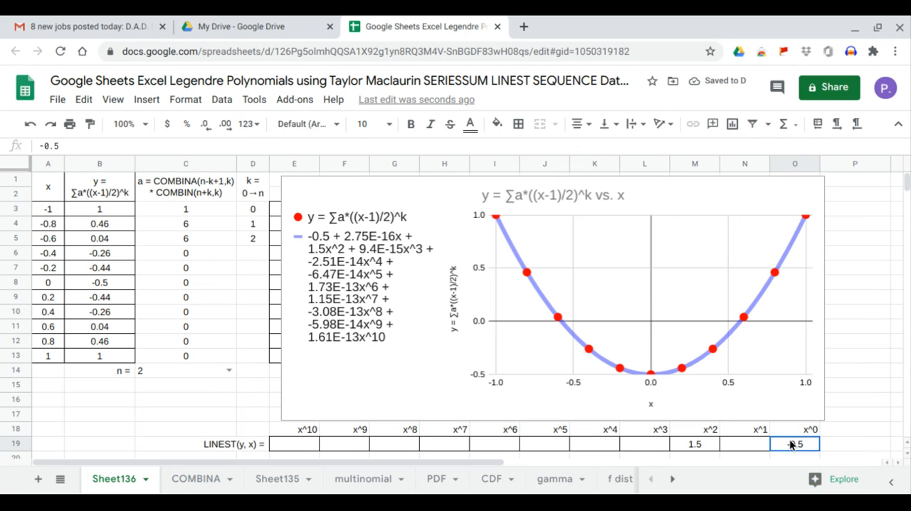
left_click(701, 448)
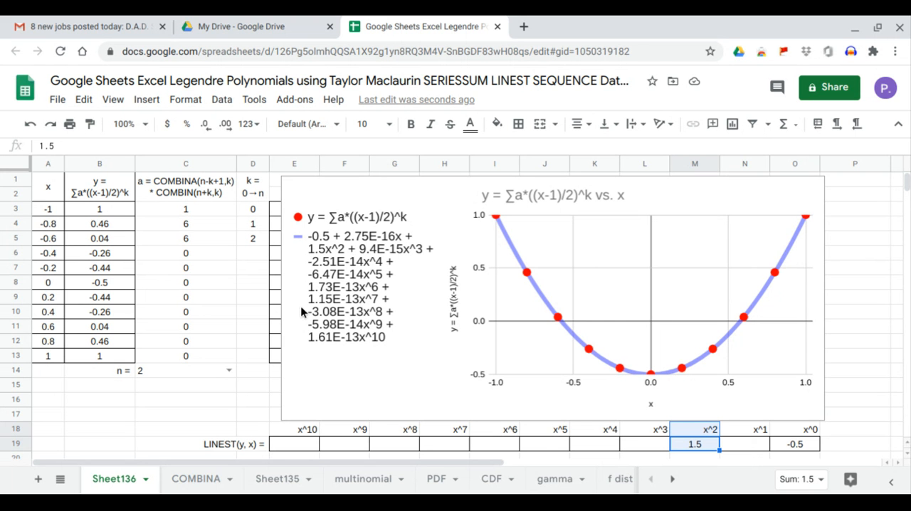
Set n in C14 to 3 and check the x^1 and x^3 LINEST coefficients against the trendline equation
left_click(228, 372)
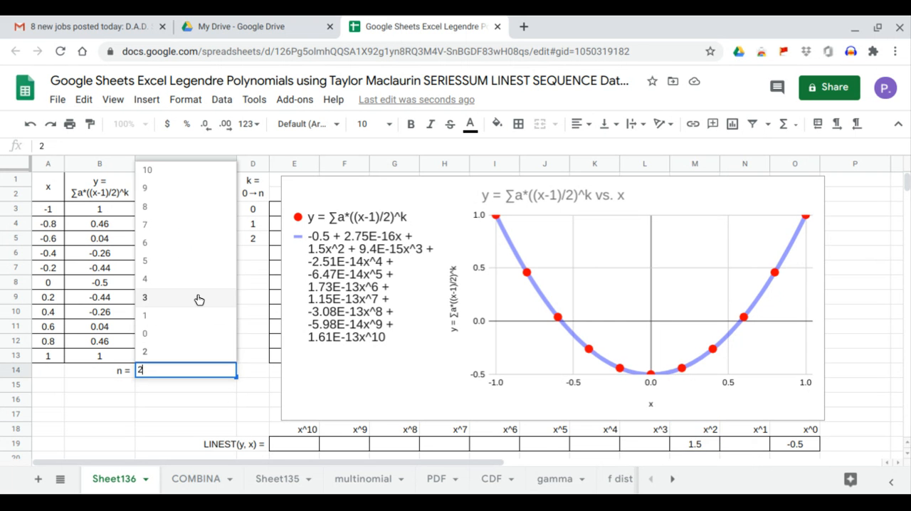
left_click(200, 299)
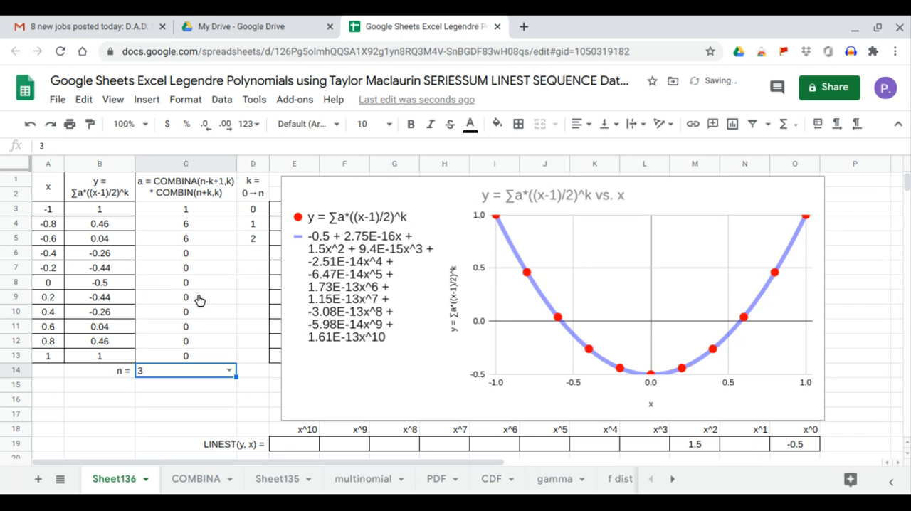
left_click(755, 447)
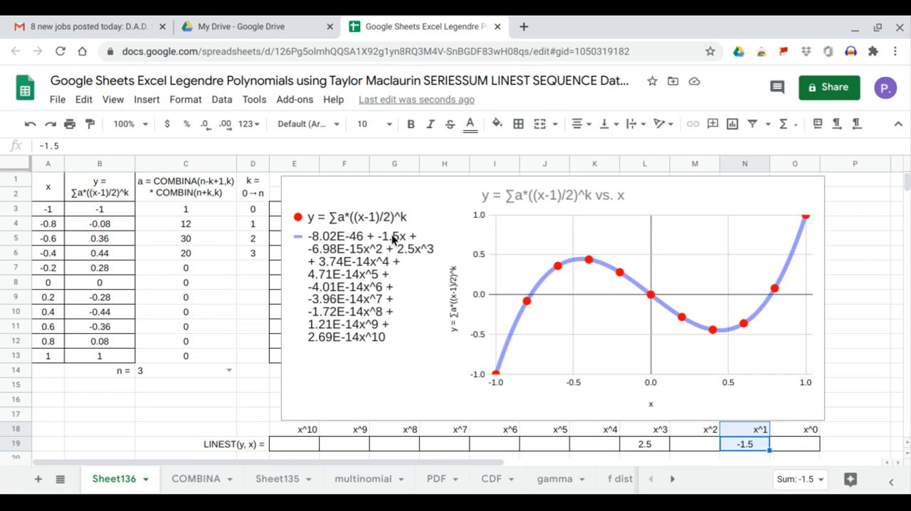
left_click(642, 442)
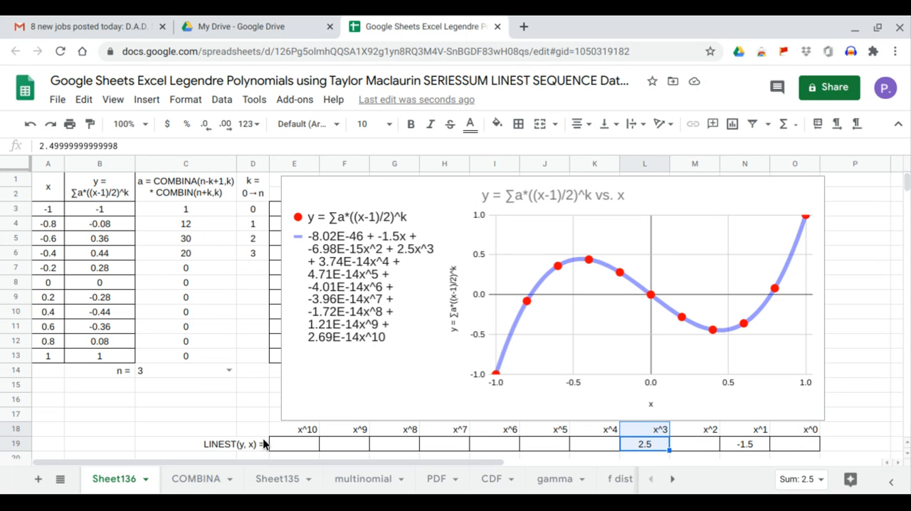
Set n in C14 to 4 and check the x^0, x^2 and x^4 LINEST coefficients against the trendline equation
left_click(227, 371)
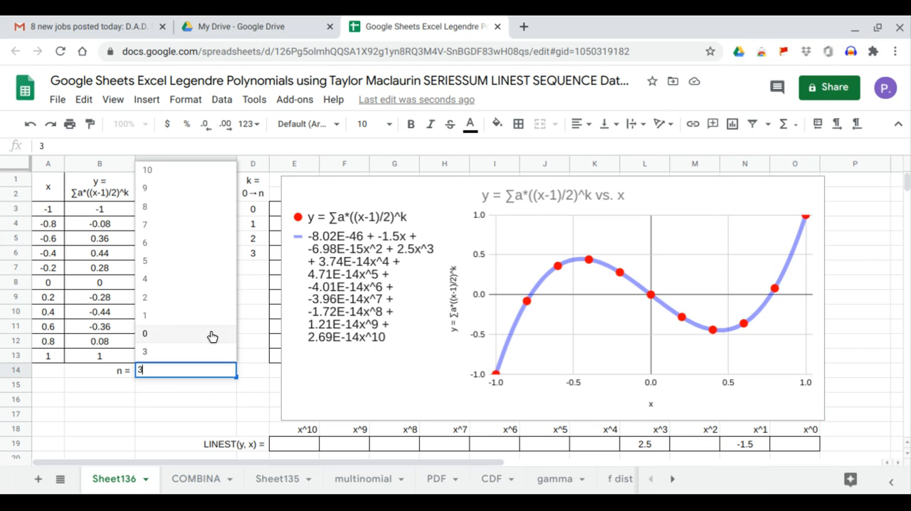
left_click(200, 281)
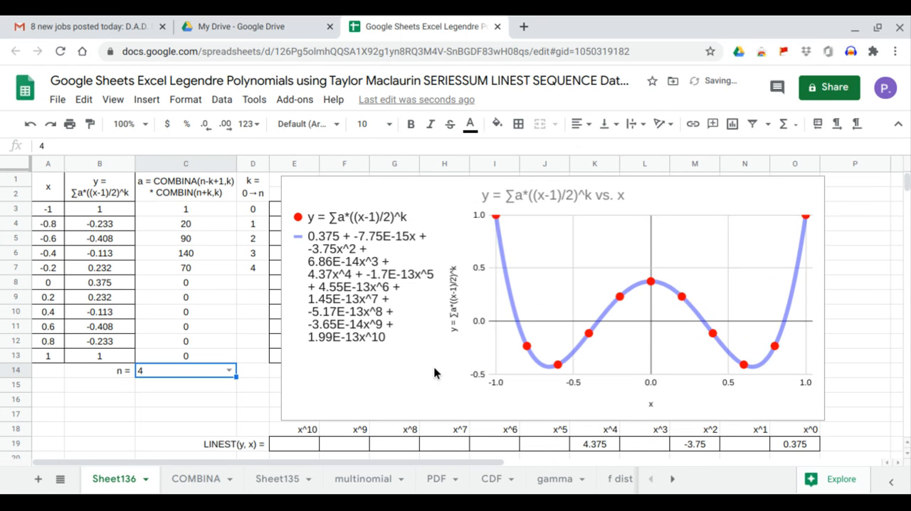
left_click(788, 446)
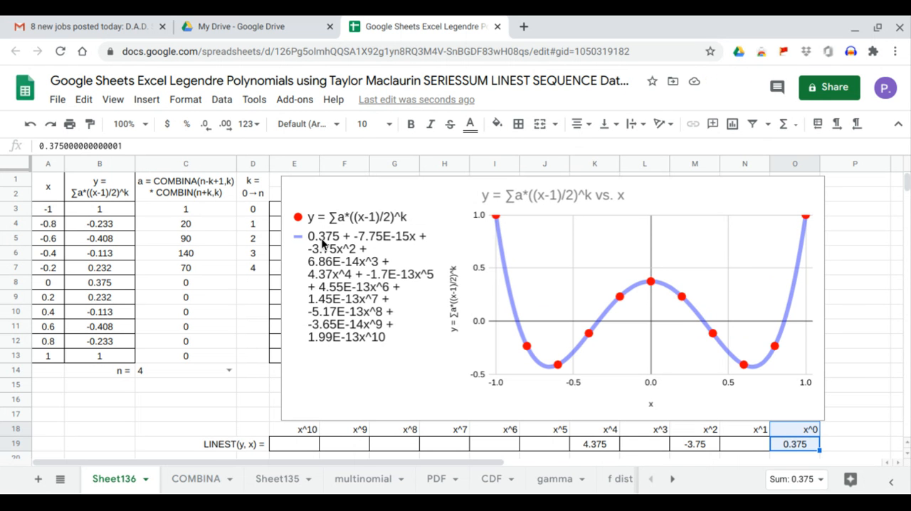
left_click(690, 448)
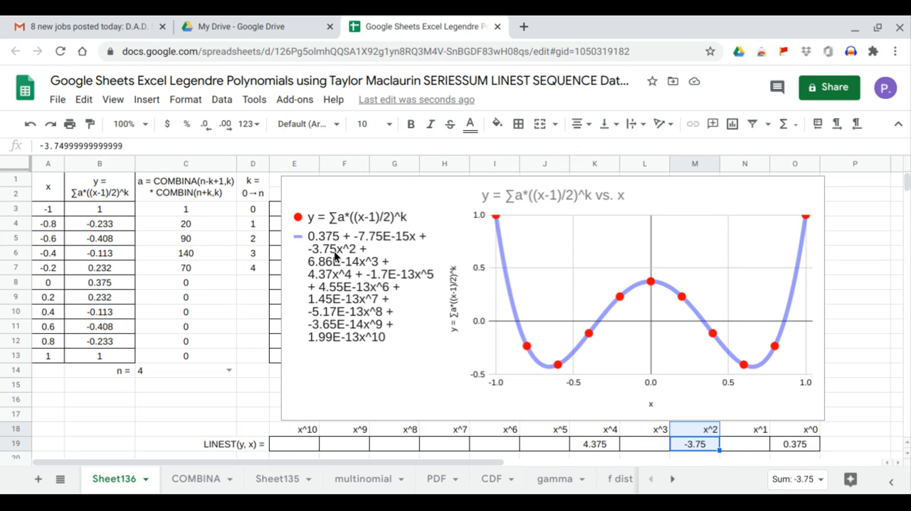
left_click(602, 445)
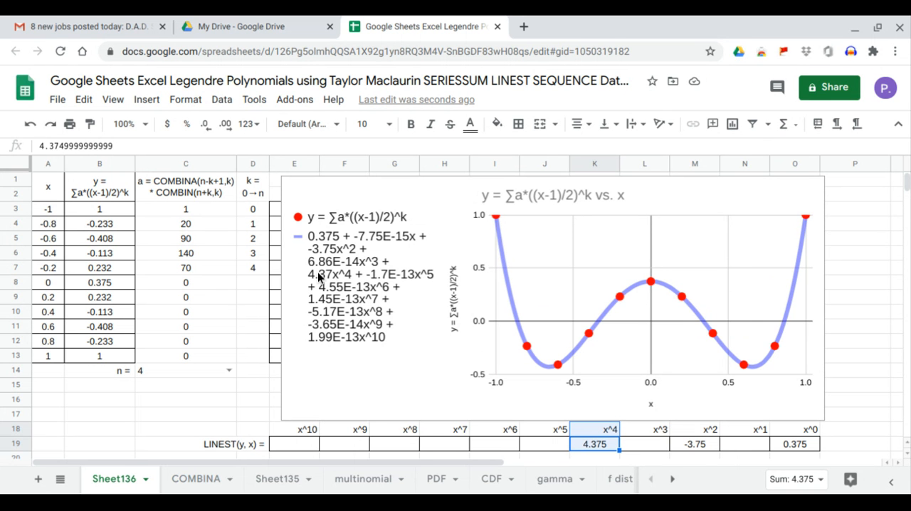
Set n in C14 to 5 and check the x^1, x^3 and x^5 LINEST coefficients against the trendline equation
left_click(229, 371)
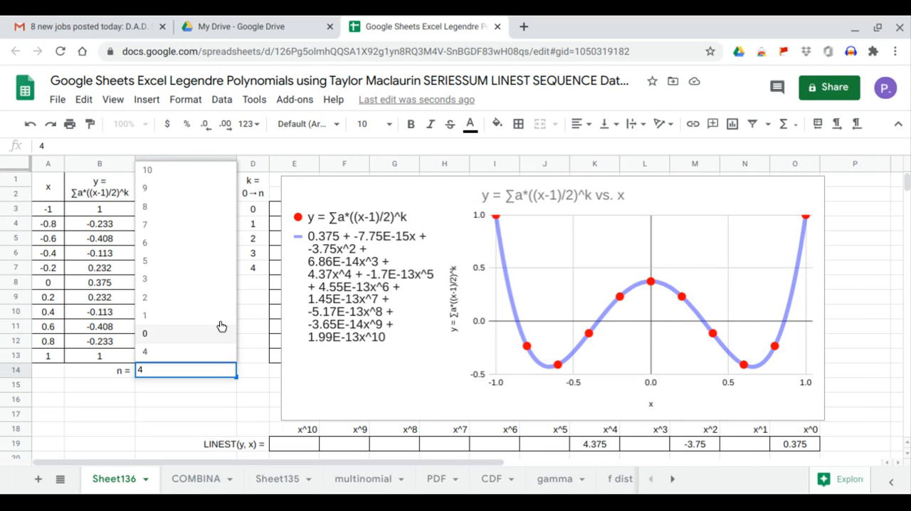
left_click(211, 267)
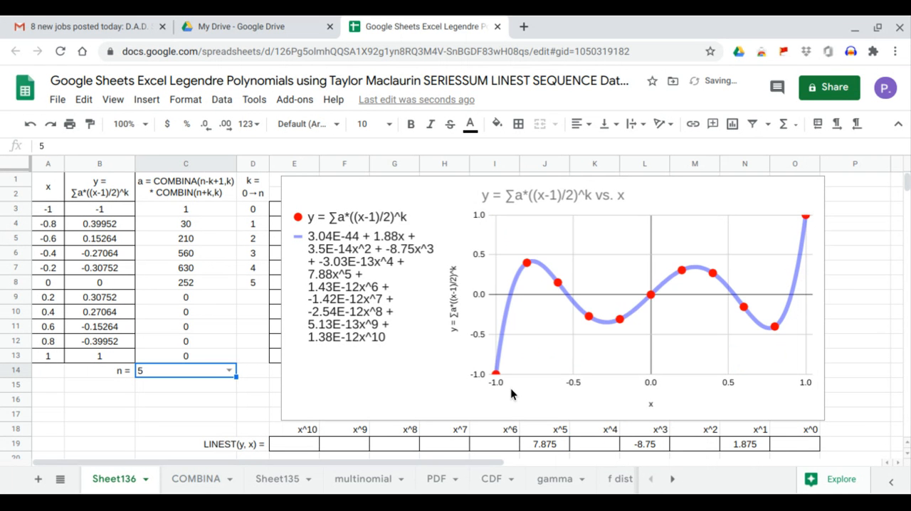
left_click(747, 444)
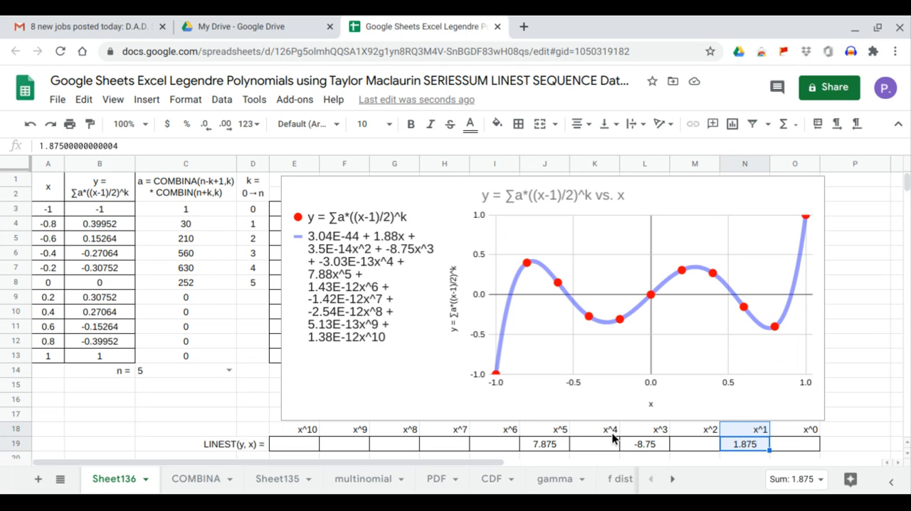
left_click(634, 442)
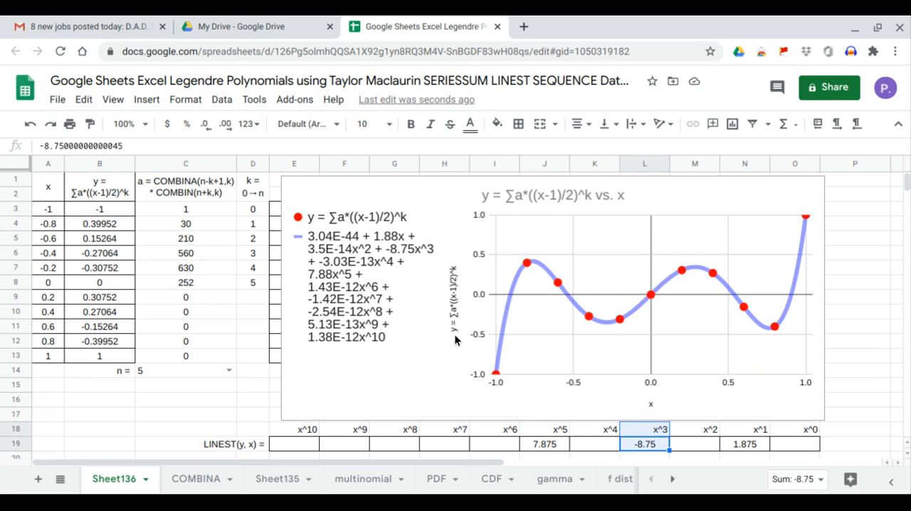
left_click(545, 447)
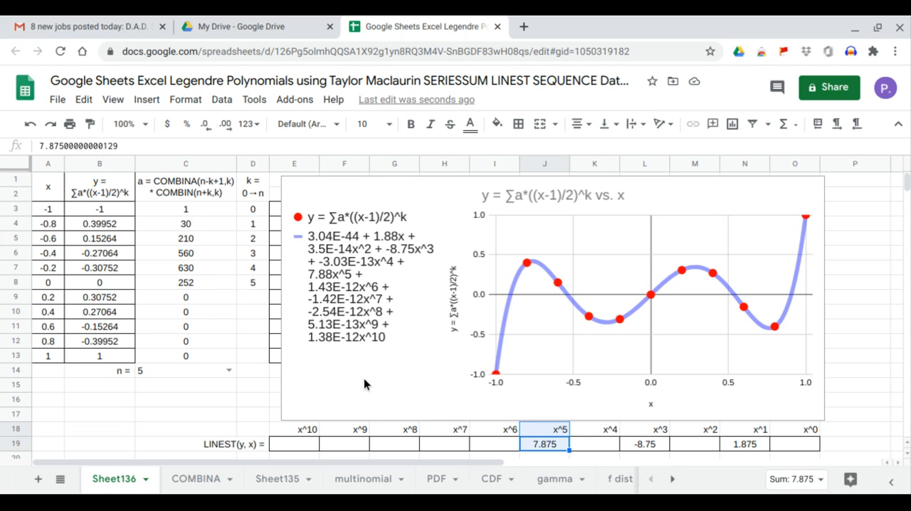
Set n in C14 to 6 and check the x^0, x^2, x^4 and x^6 LINEST coefficients against the trendline equation
left_click(229, 370)
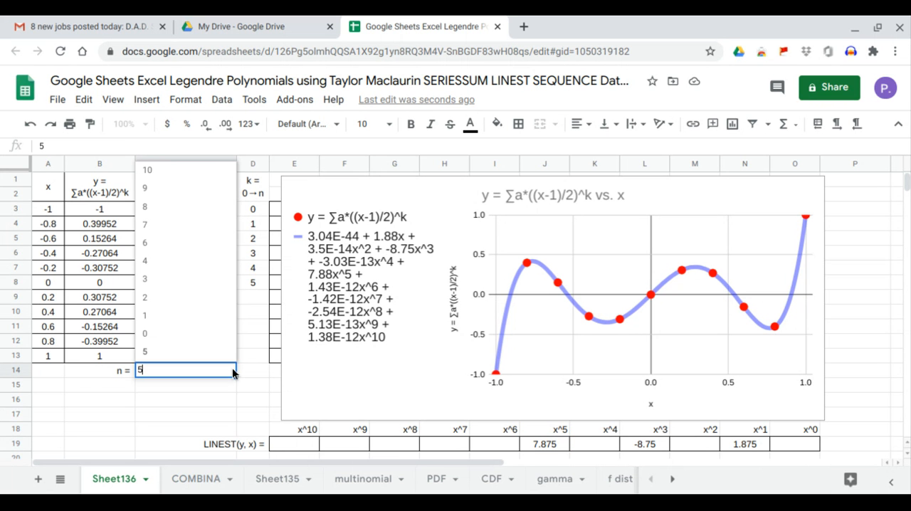
left_click(200, 243)
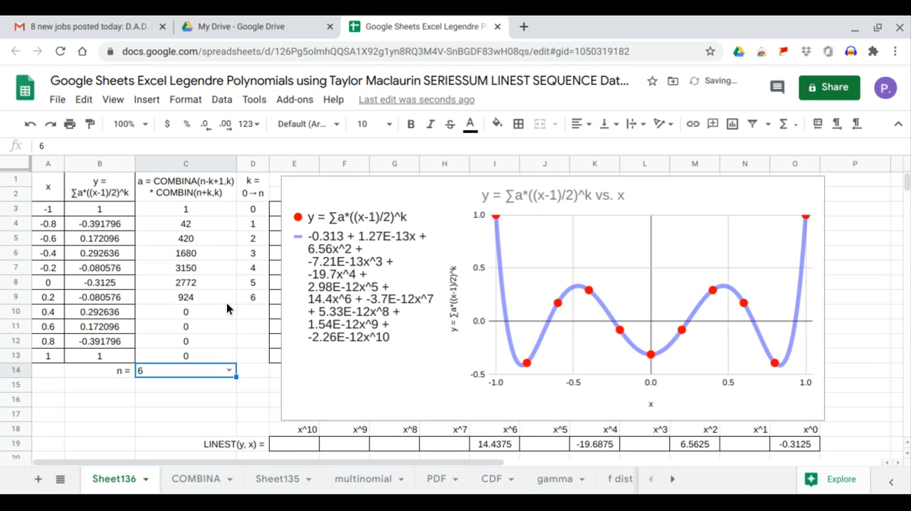
left_click(775, 444)
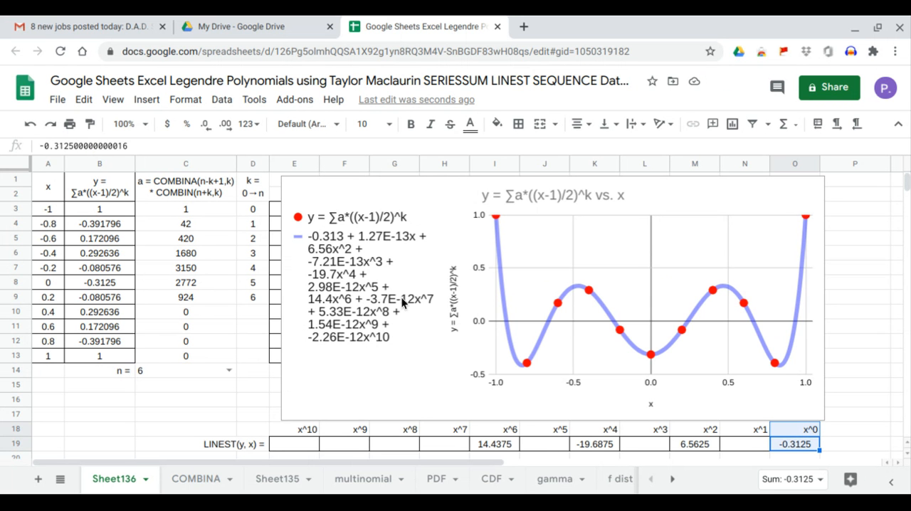
left_click(686, 445)
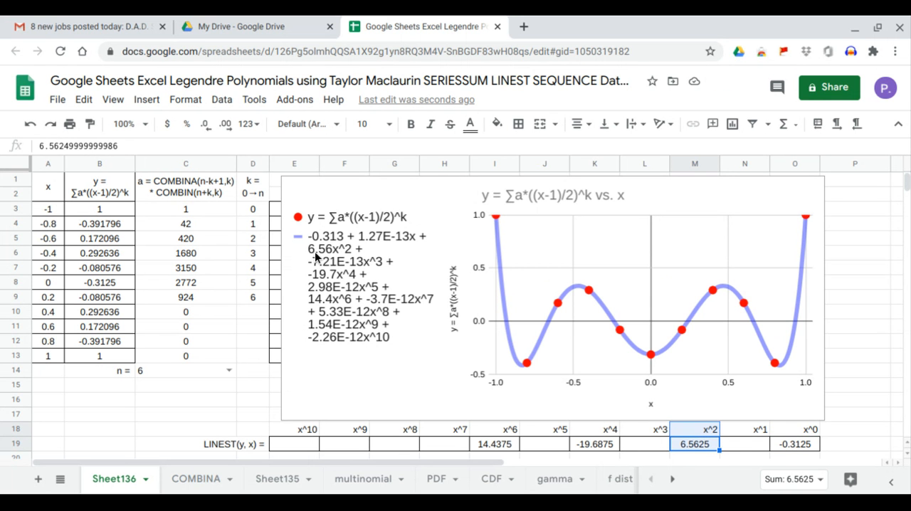
left_click(595, 445)
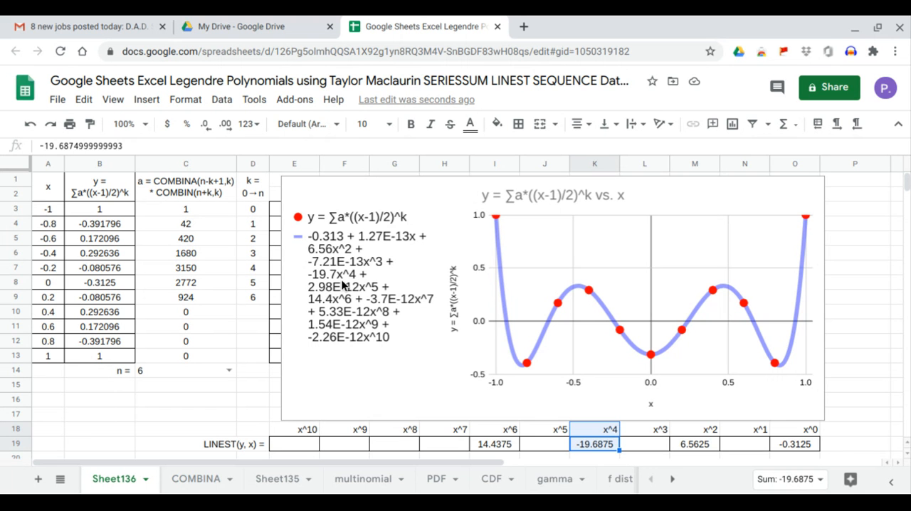
left_click(496, 443)
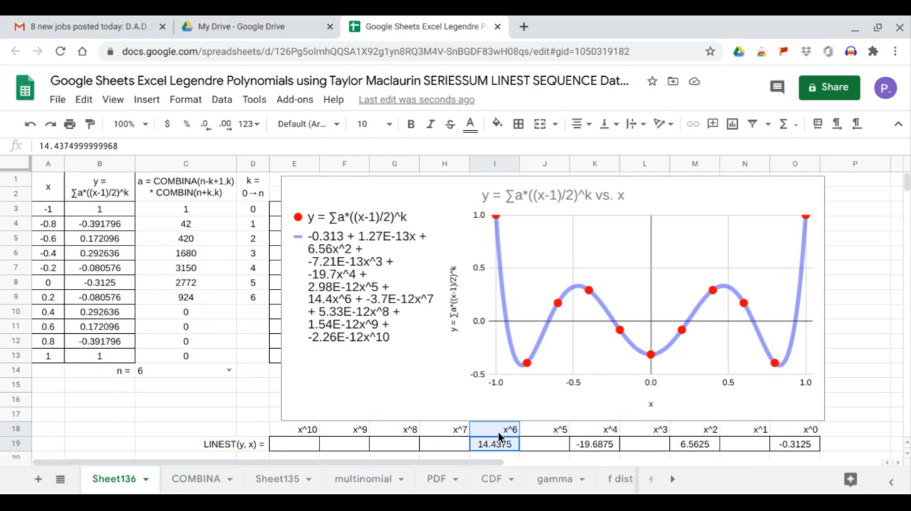
Set n in C14 to 7 and check the x^1, x^3, x^5 and x^7 LINEST coefficients against the trendline equation
left_click(228, 370)
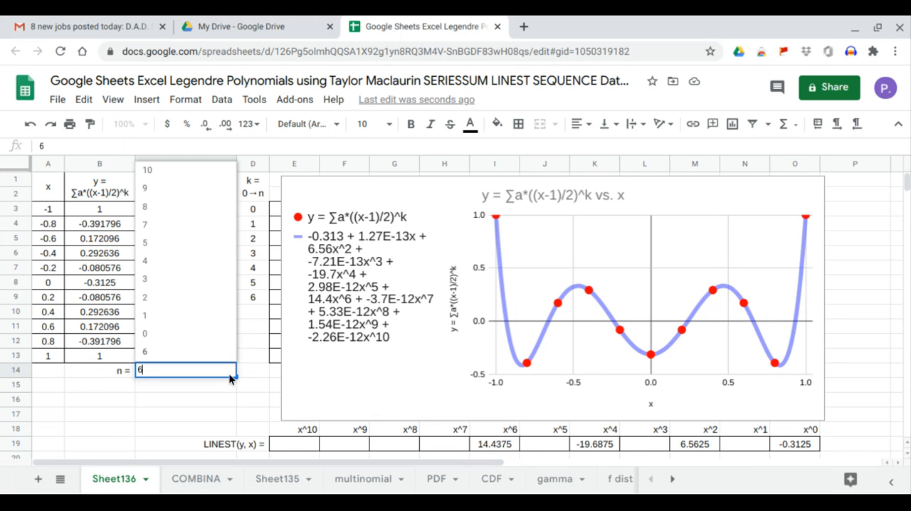
left_click(197, 227)
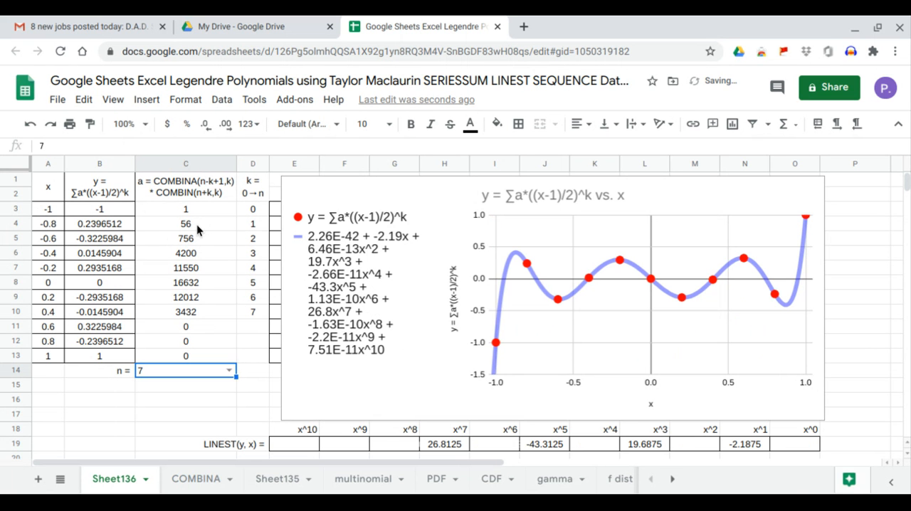
left_click(756, 447)
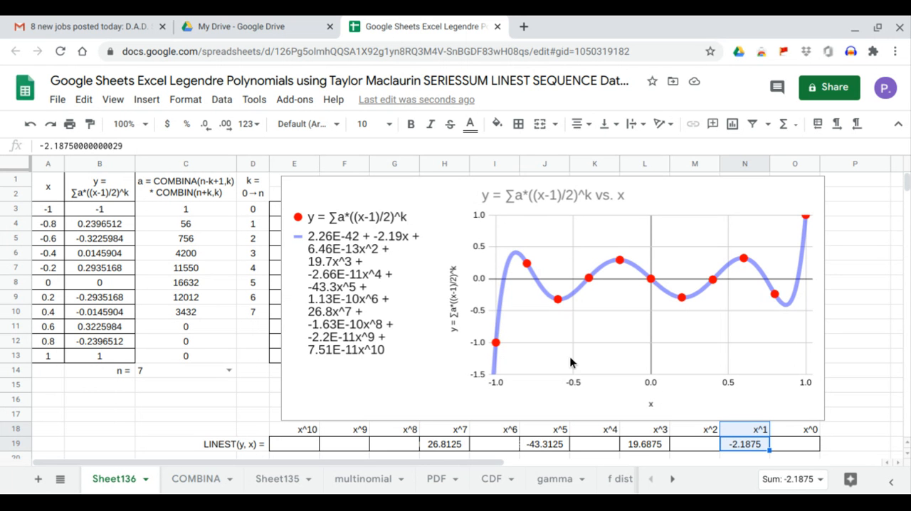
left_click(647, 447)
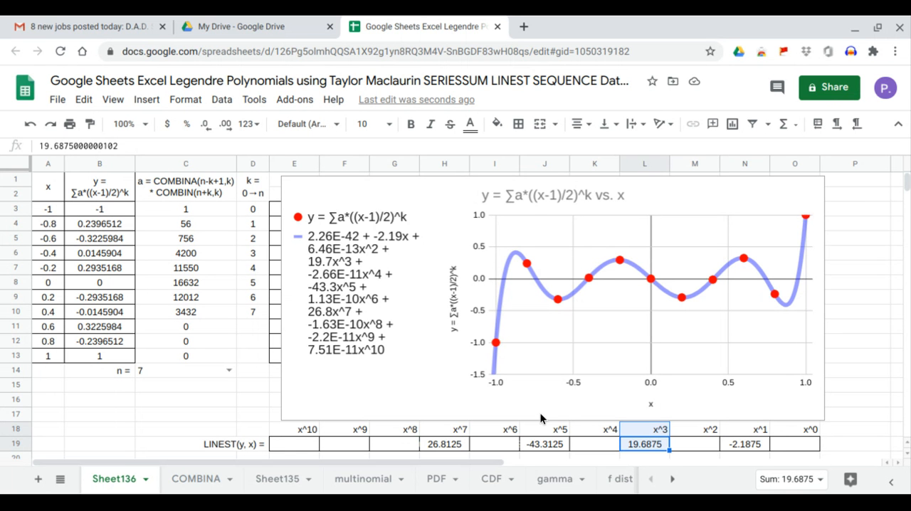
left_click(555, 444)
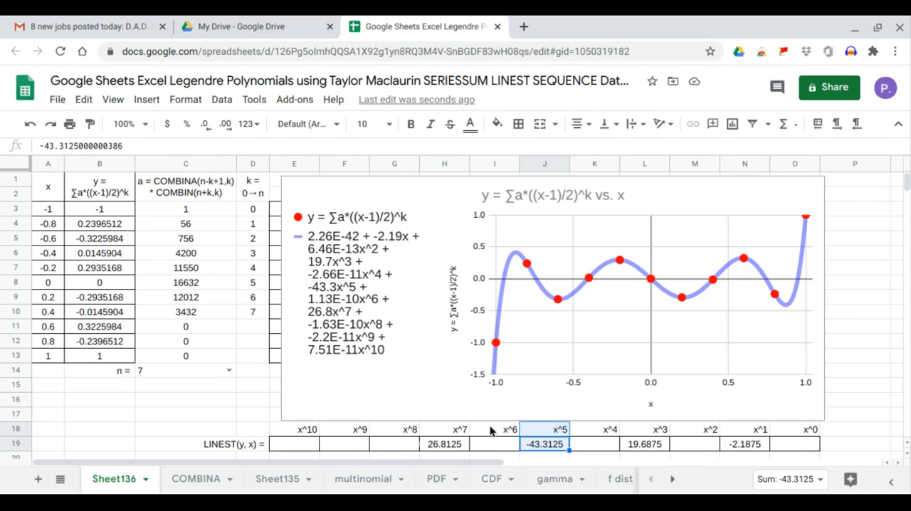
left_click(459, 446)
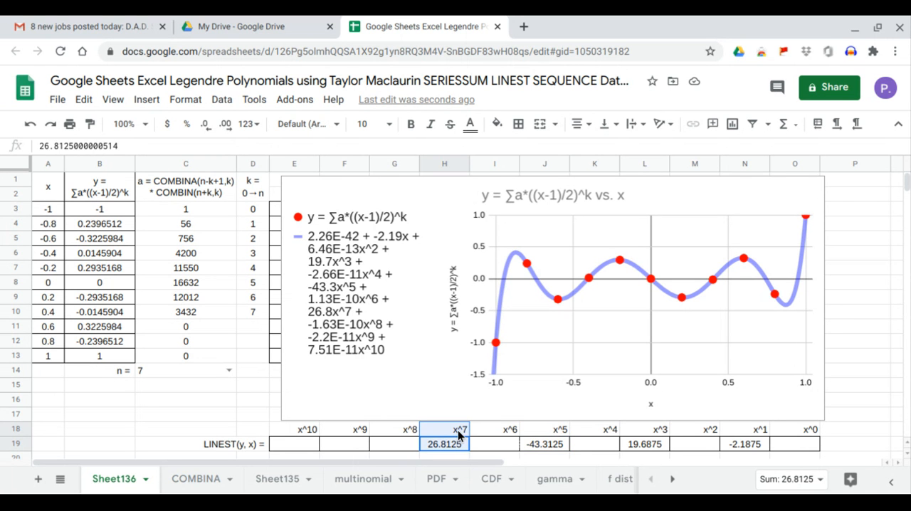
Set n in C14 to 8 and check the even-power LINEST coefficients from x^0 to x^8 against the trendline equation
left_click(228, 370)
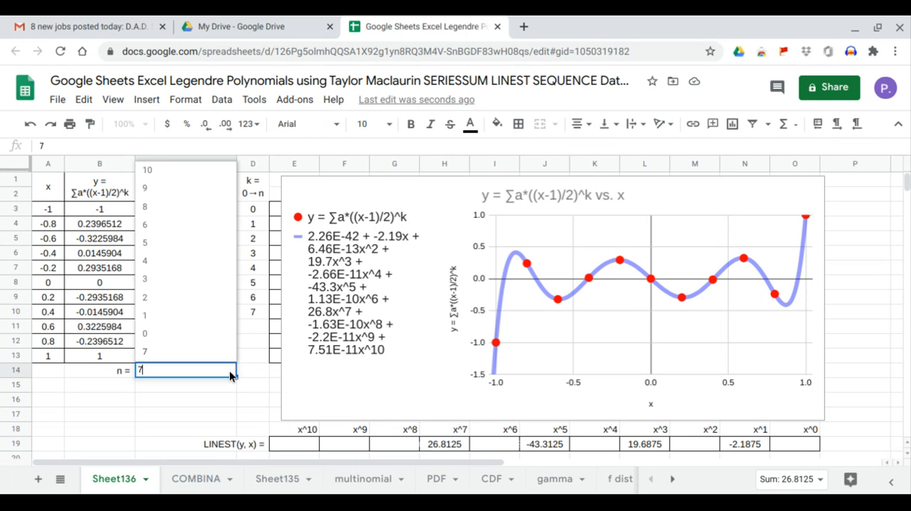
left_click(210, 207)
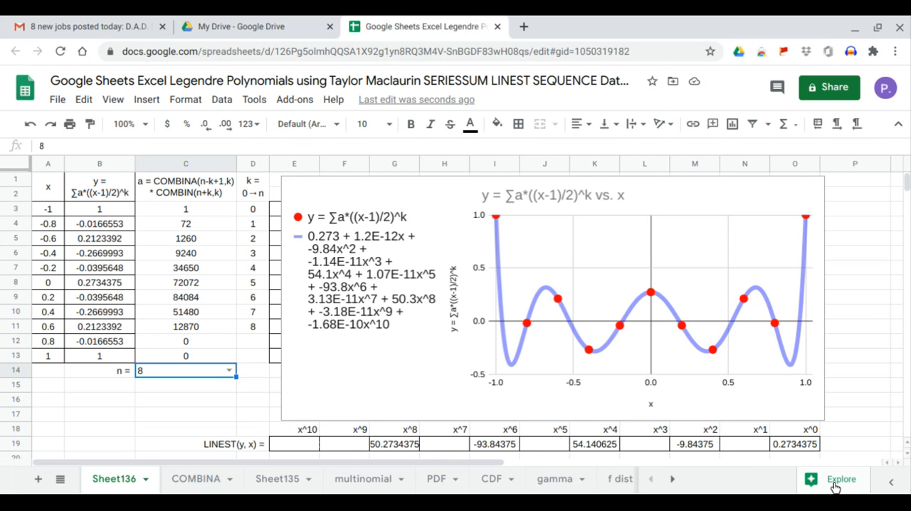
left_click(802, 444)
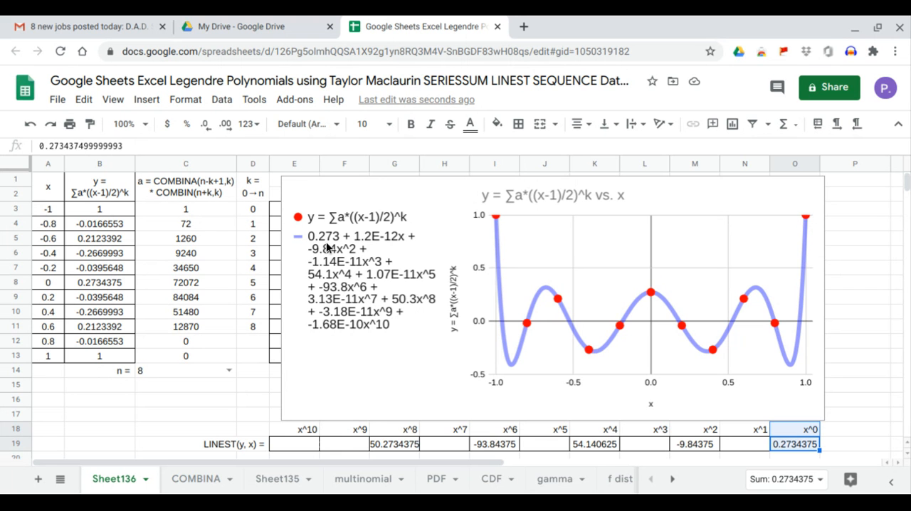
left_click(695, 447)
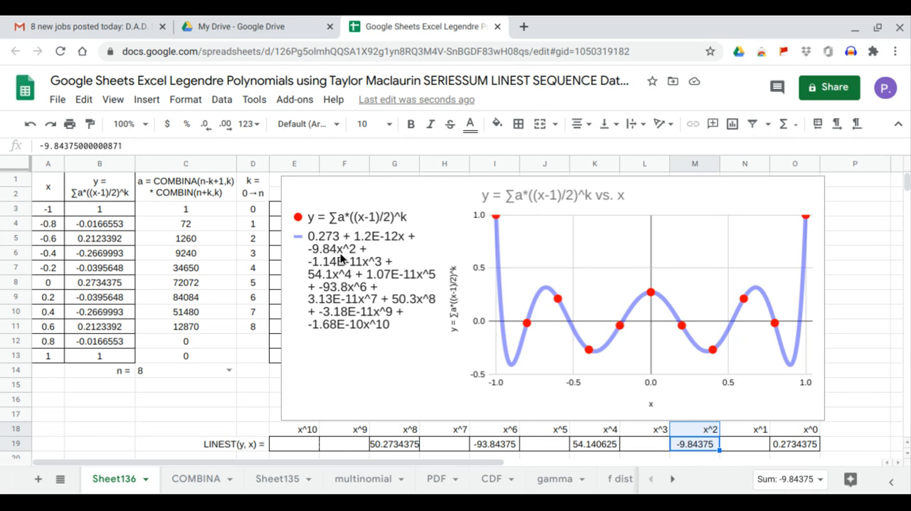
left_click(594, 446)
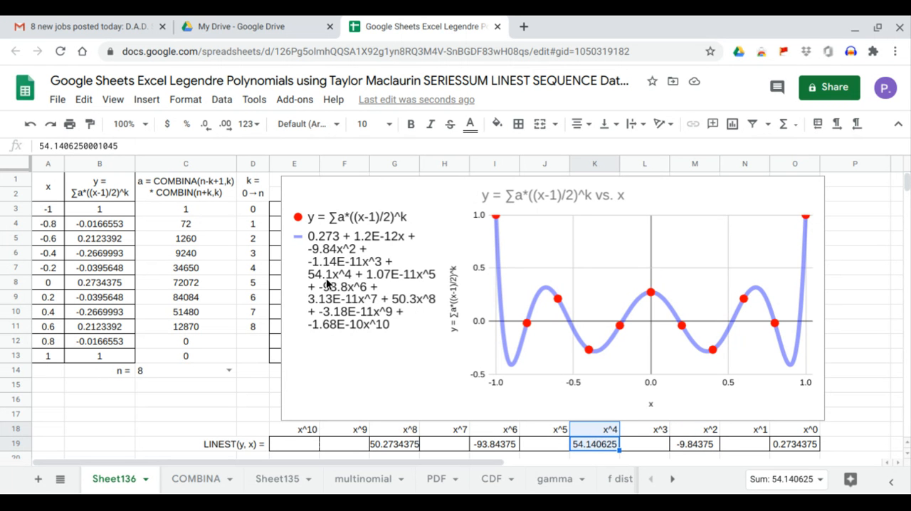
left_click(495, 448)
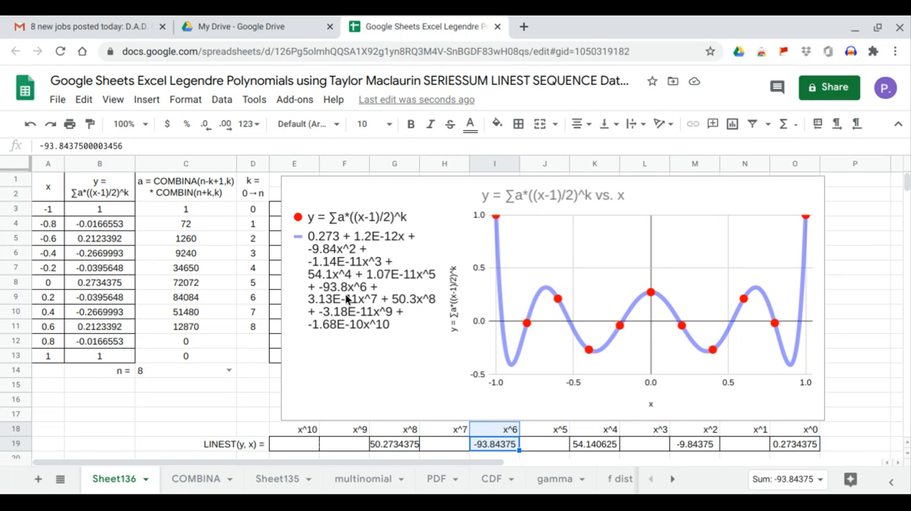
left_click(406, 445)
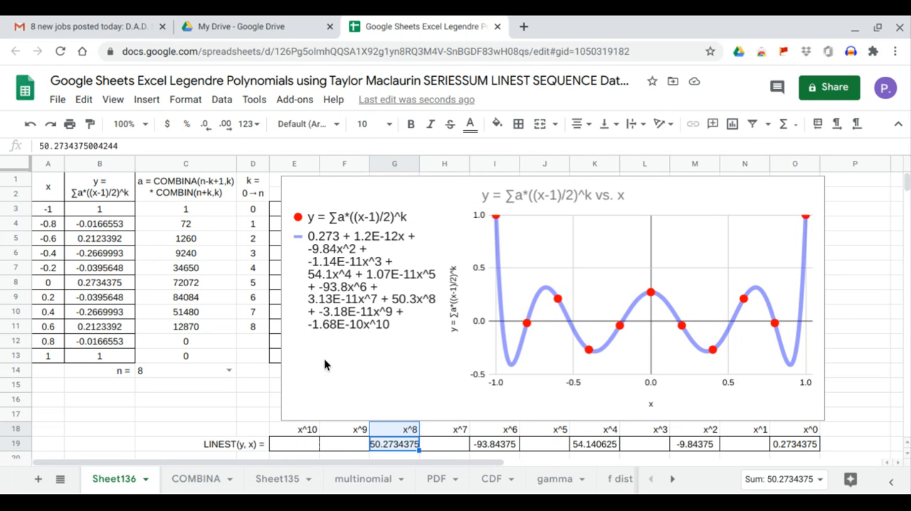
Set n in C14 to 9 and check the odd-power LINEST coefficients from x^1 to x^9 against the trendline equation
left_click(228, 371)
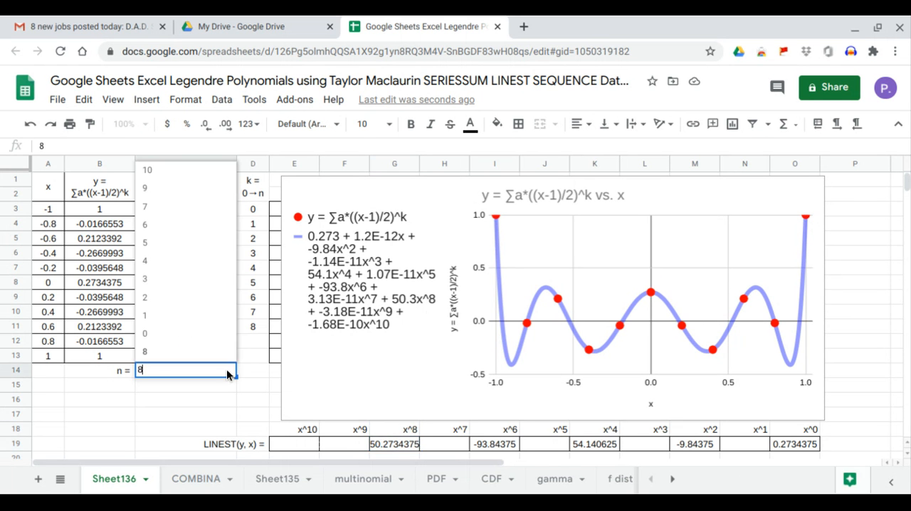
left_click(198, 189)
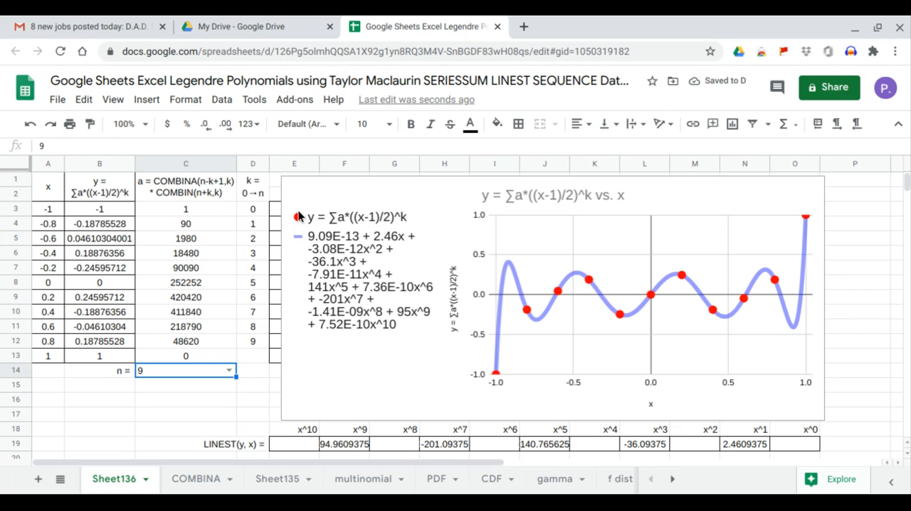
left_click(751, 446)
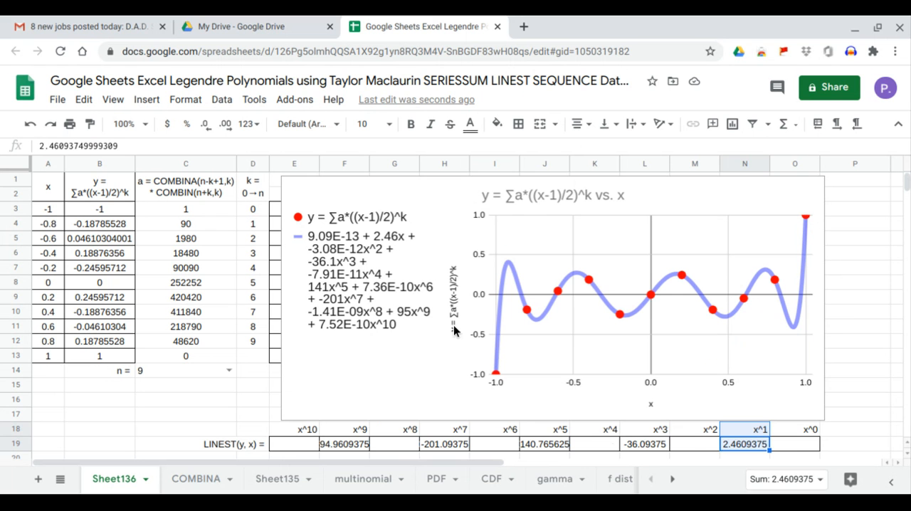
left_click(644, 446)
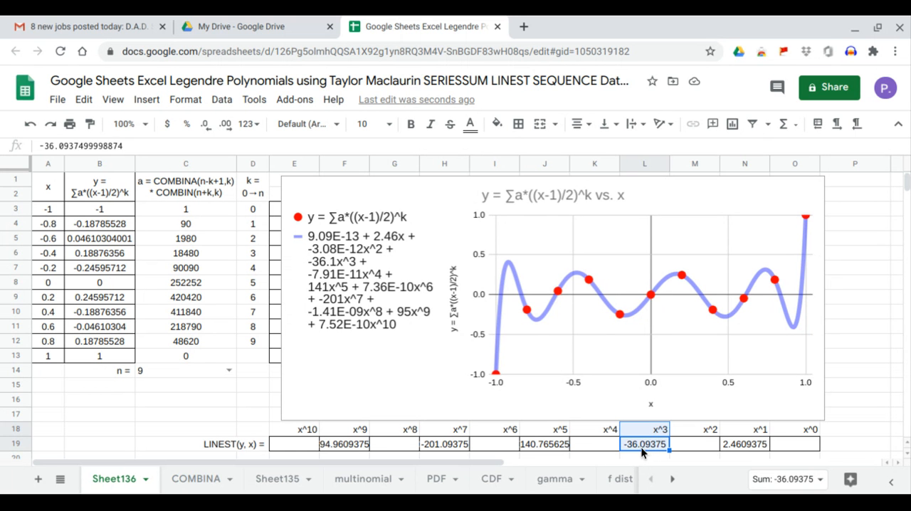
left_click(534, 445)
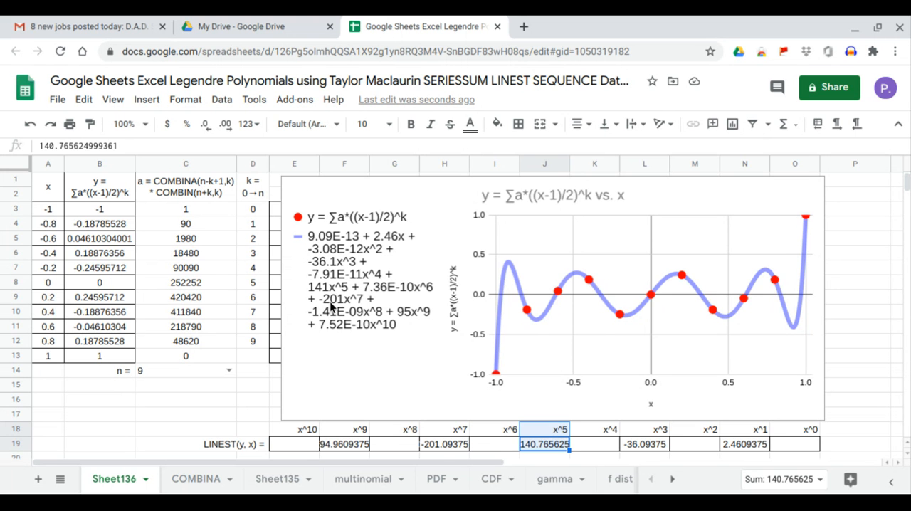
left_click(442, 445)
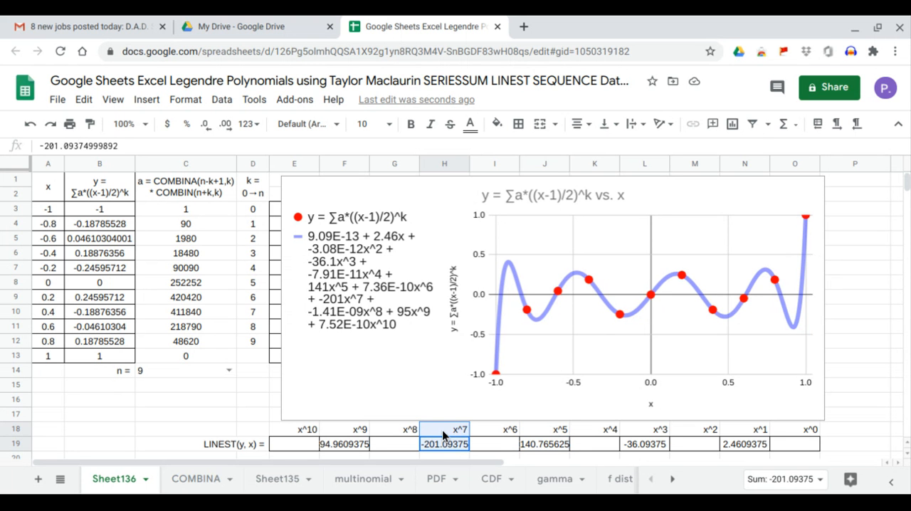
left_click(352, 446)
left_click_drag(353, 446, 352, 429)
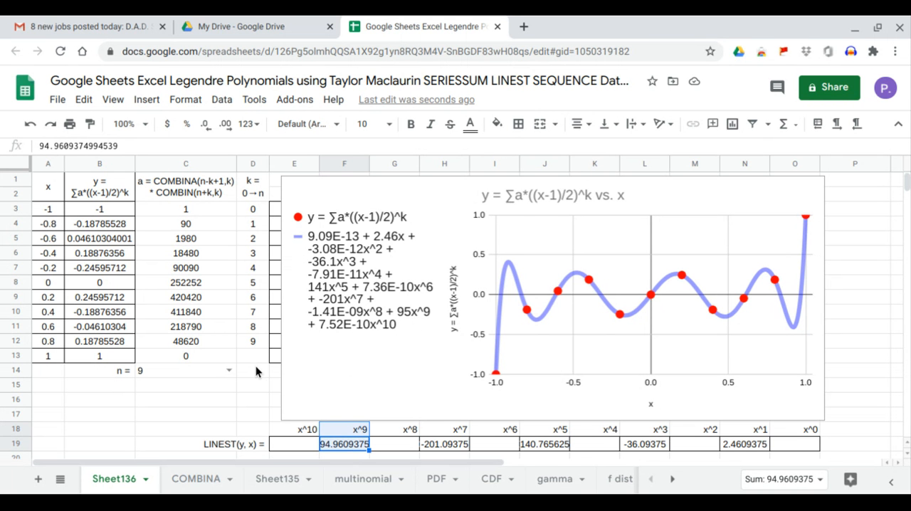
Set n in C14 to 10 and widen columns E, G and O so their LINEST coefficients fit
left_click(228, 370)
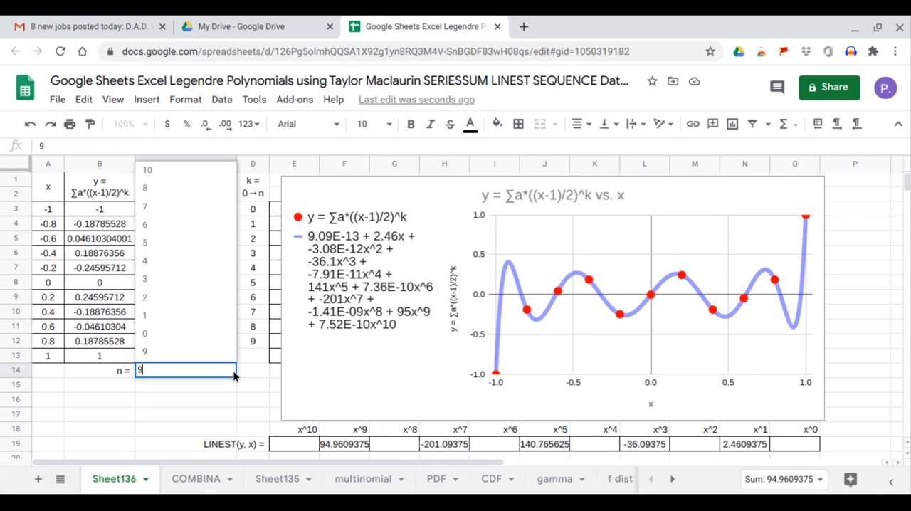
left_click(185, 170)
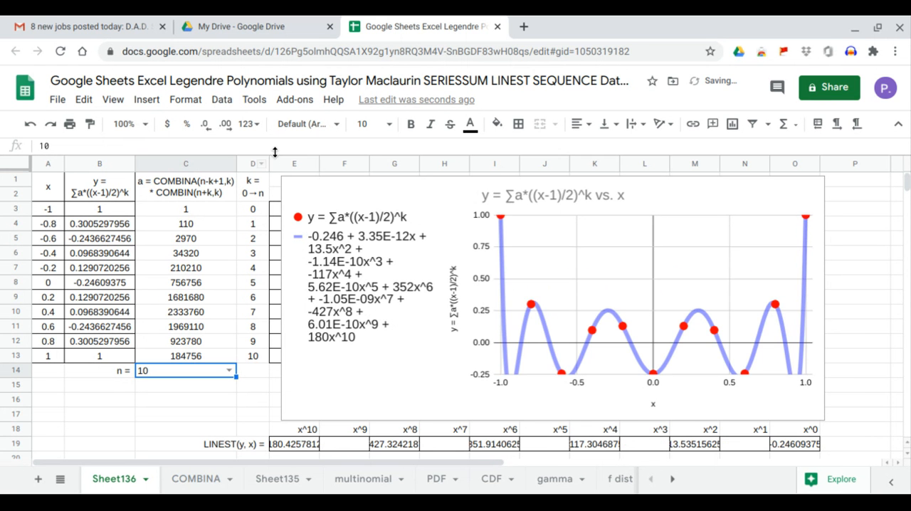
left_click_drag(319, 164, 328, 164)
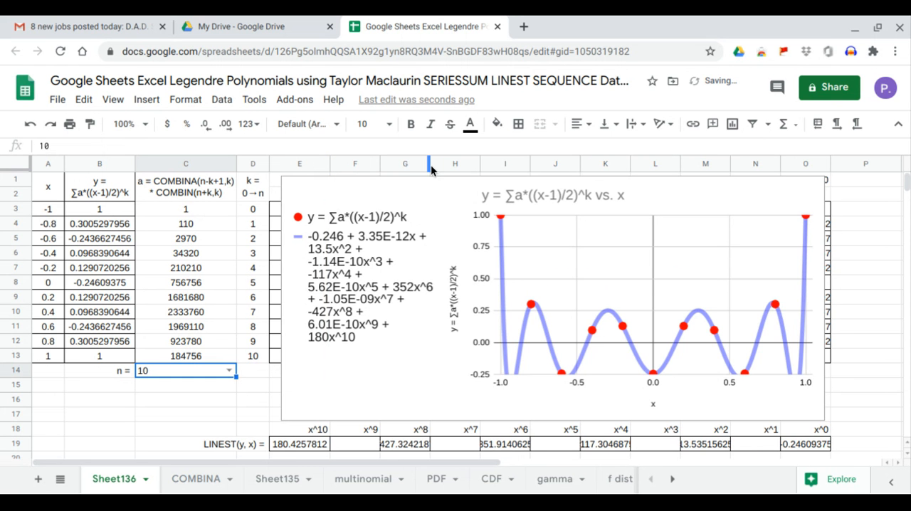
left_click_drag(430, 164, 439, 165)
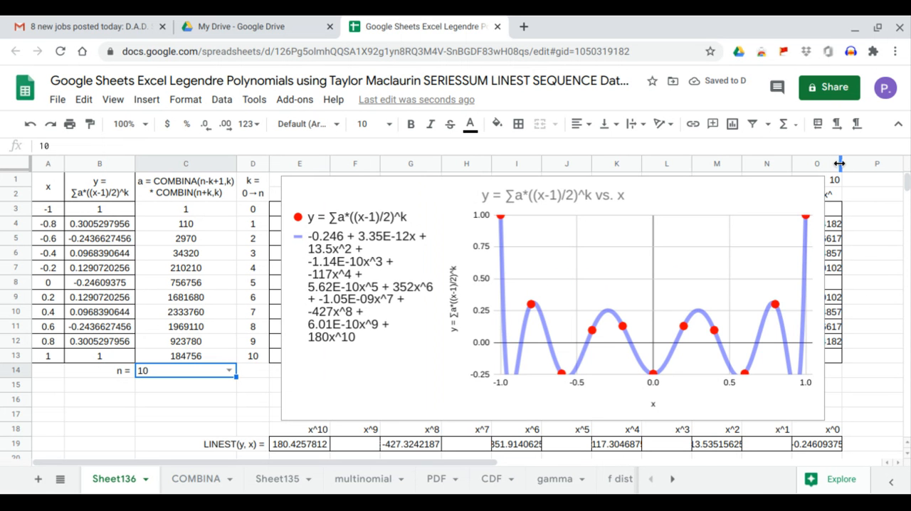
left_click_drag(845, 162, 849, 163)
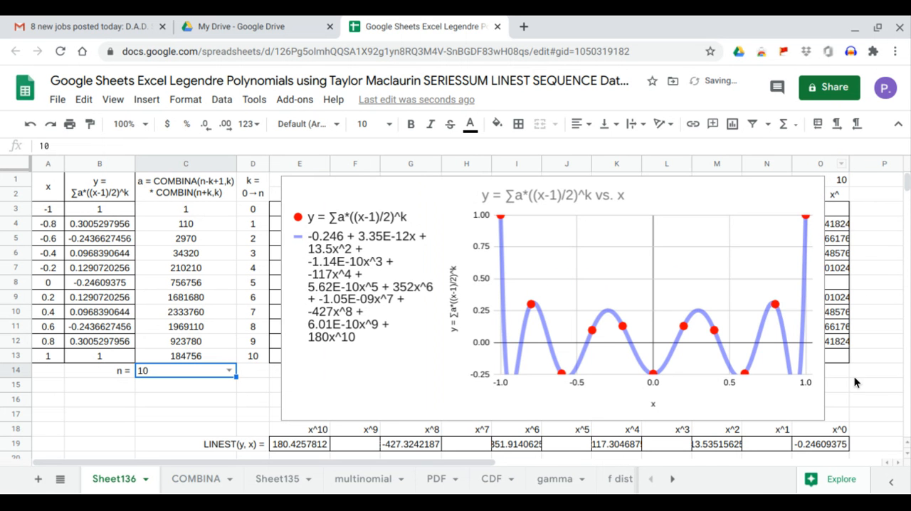
Check the x^0, x^2 and x^4 LINEST coefficients against the trendline equation, widening column M to fit its value
left_click(832, 447)
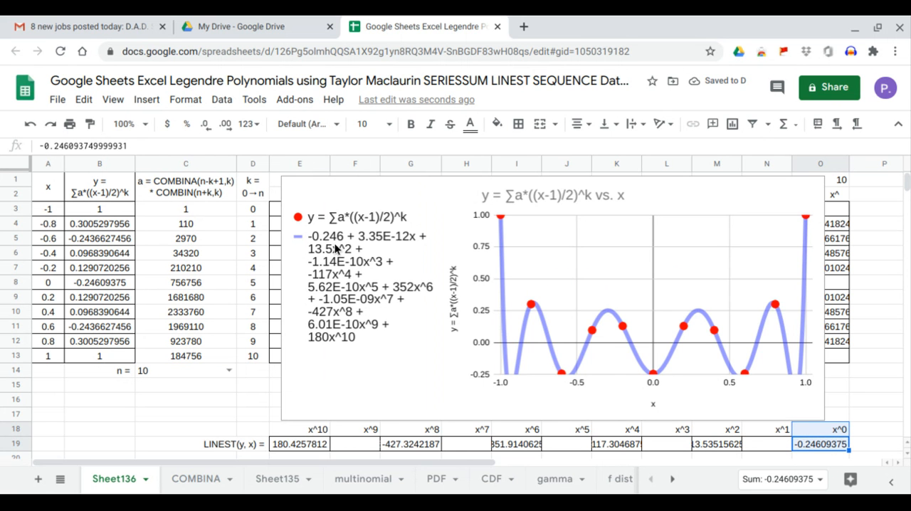
left_click(714, 445)
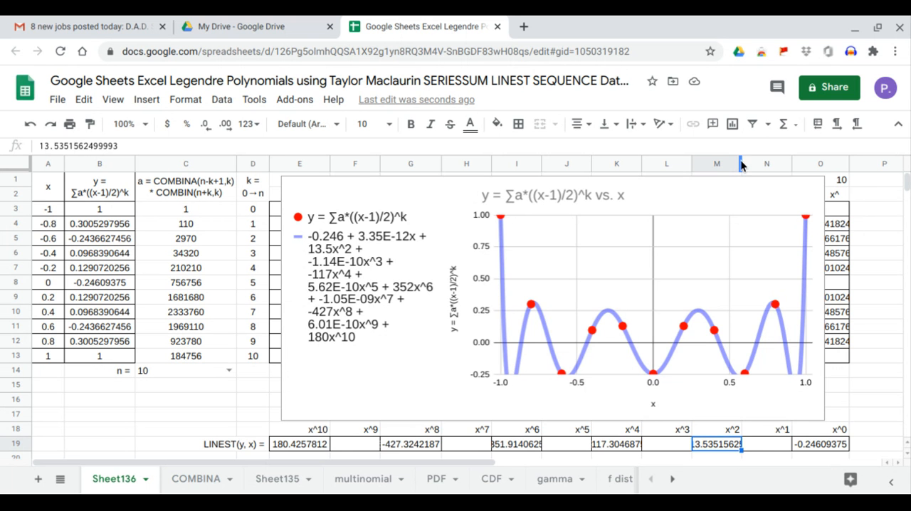
left_click_drag(740, 165, 747, 162)
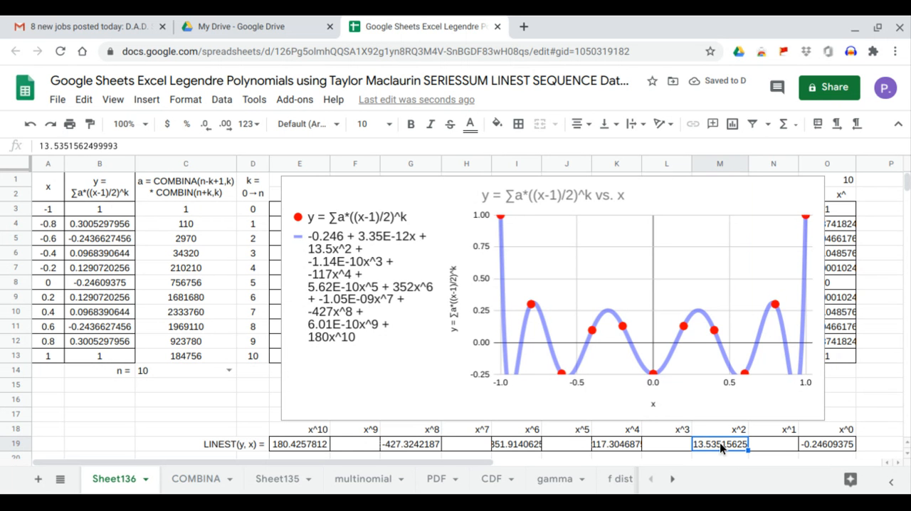
left_click(625, 445)
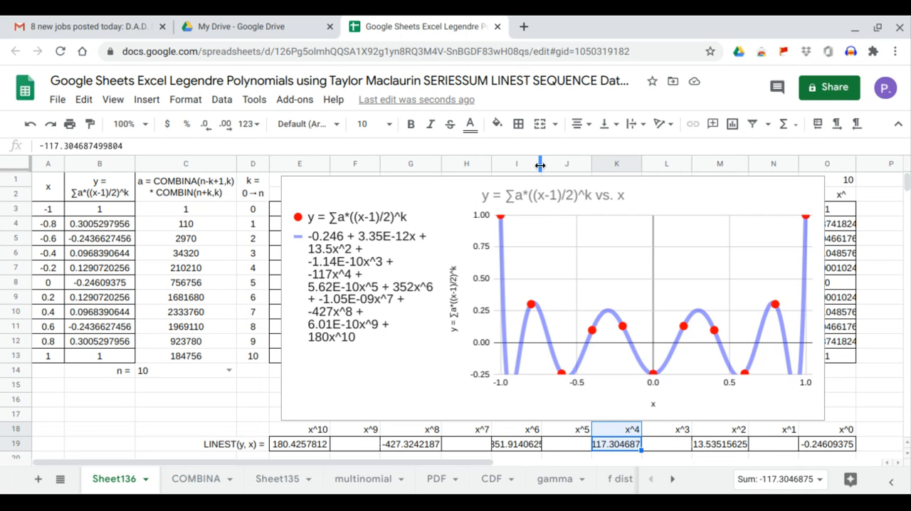
Widen column I to fit its value and check the x^6, x^8 and x^10 LINEST coefficients against the trendline equation
left_click_drag(540, 163, 556, 163)
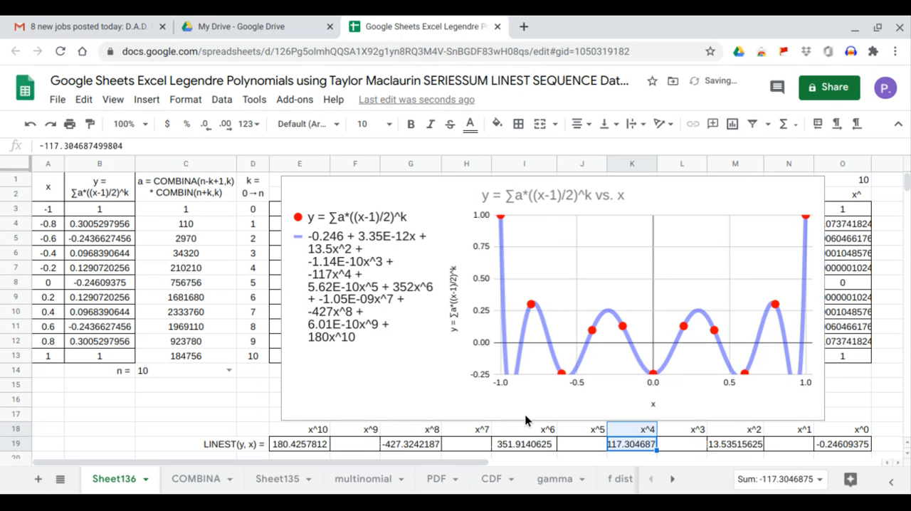
left_click(526, 445)
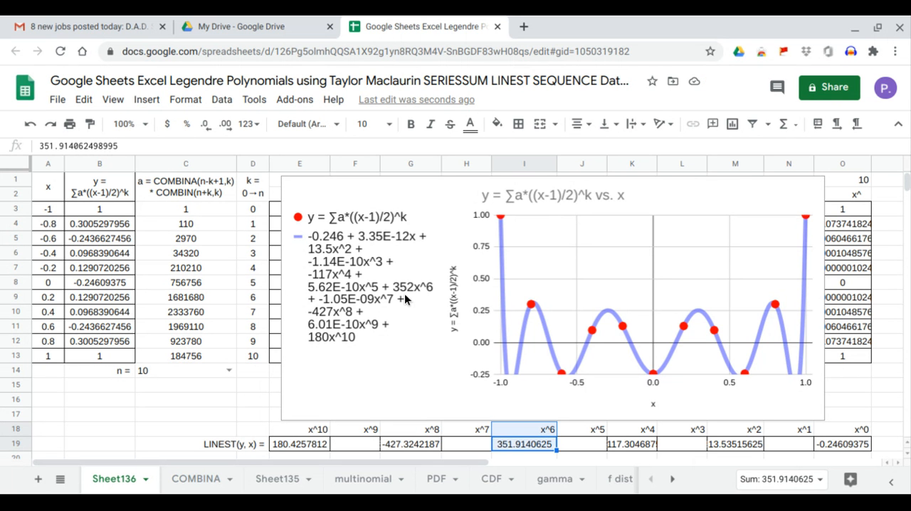
left_click(412, 448)
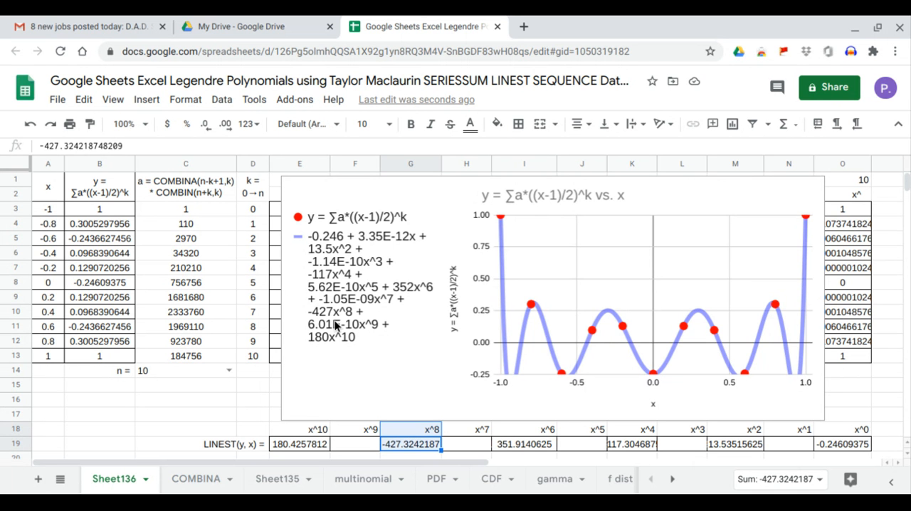
left_click(324, 441)
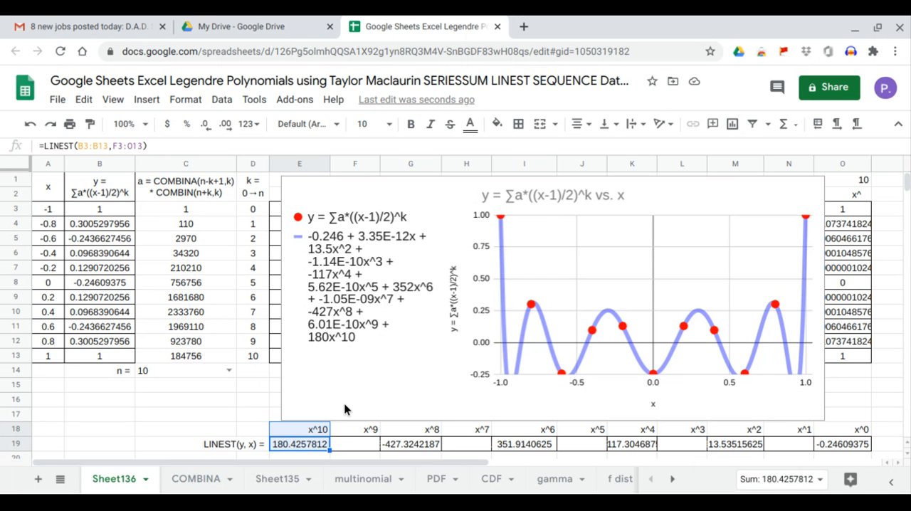